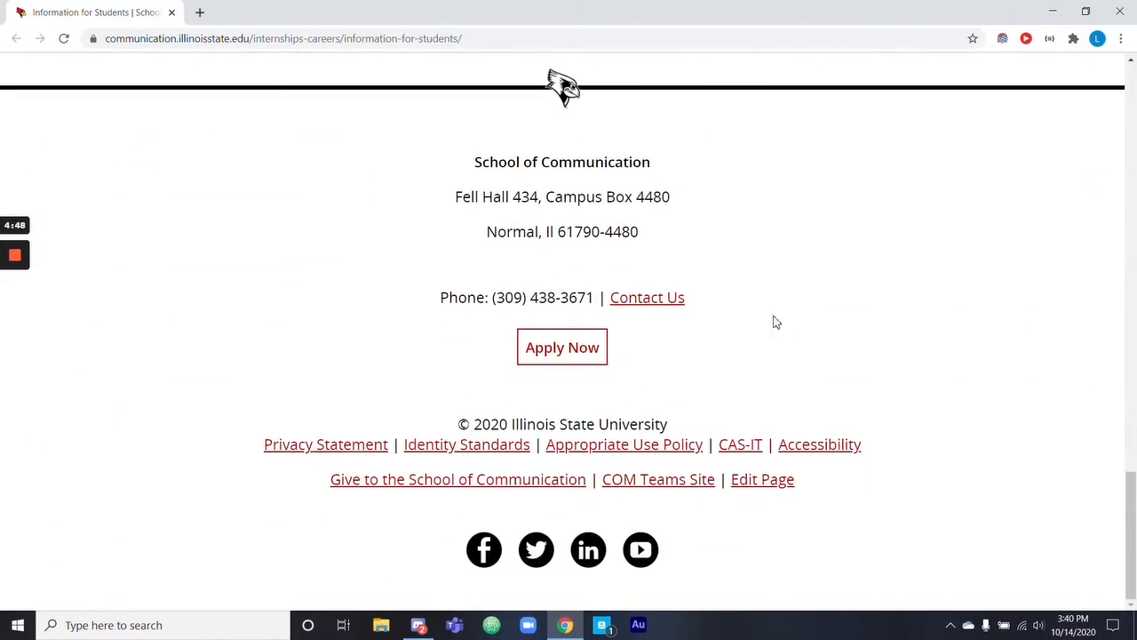
# Log in to the editor for the Information for Students page with the saved credentials and lock the page for editing.
pyautogui.click(757, 482)
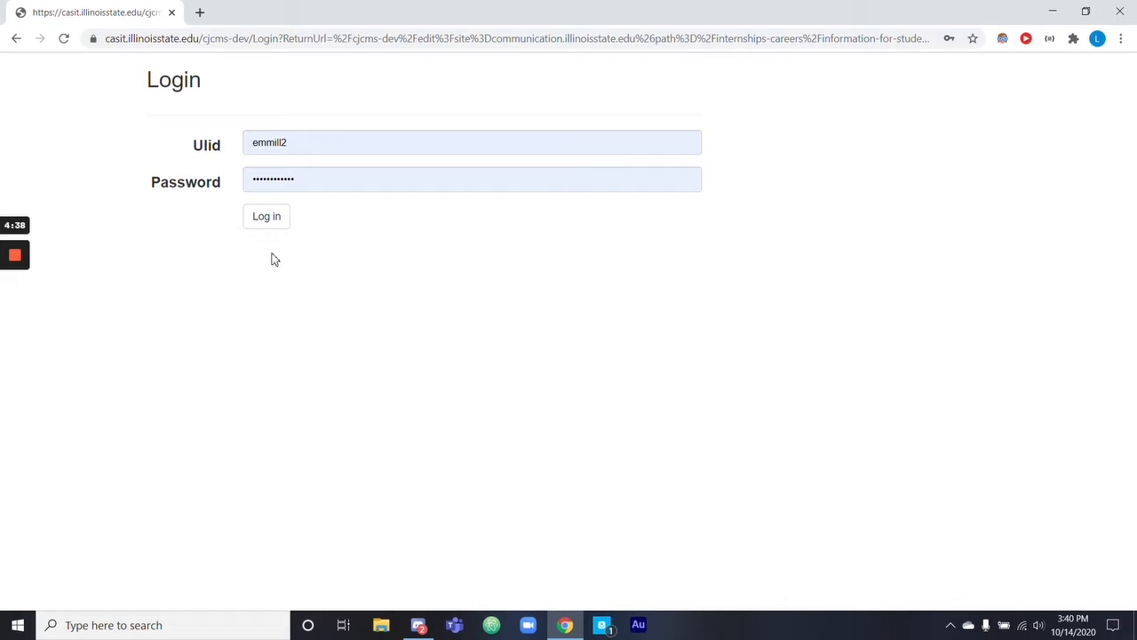
pyautogui.click(274, 223)
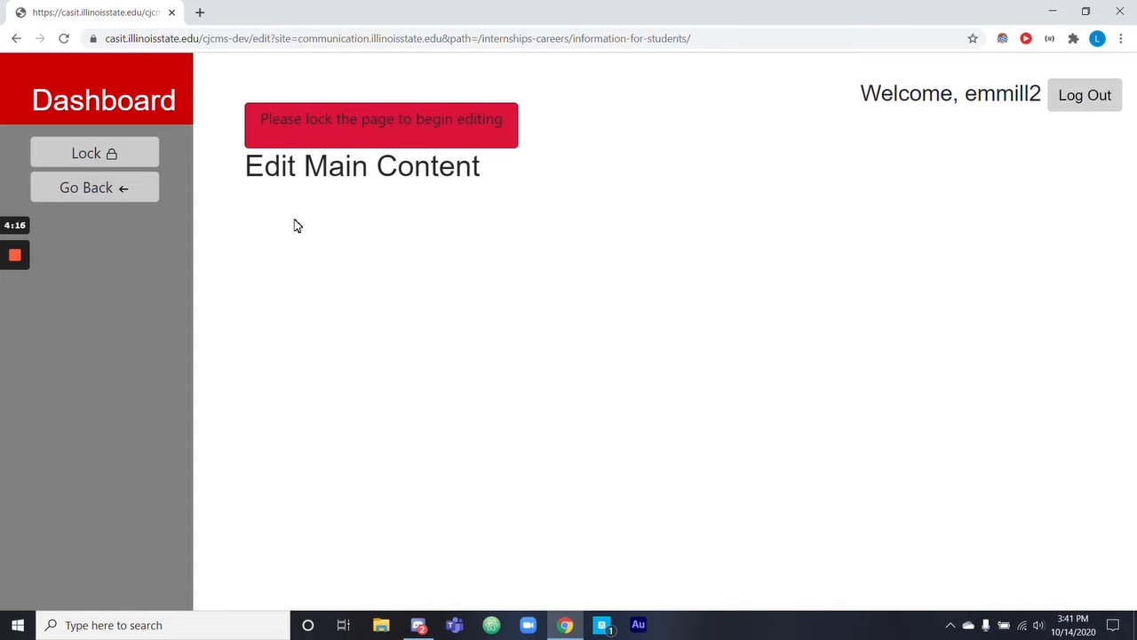
pyautogui.click(143, 161)
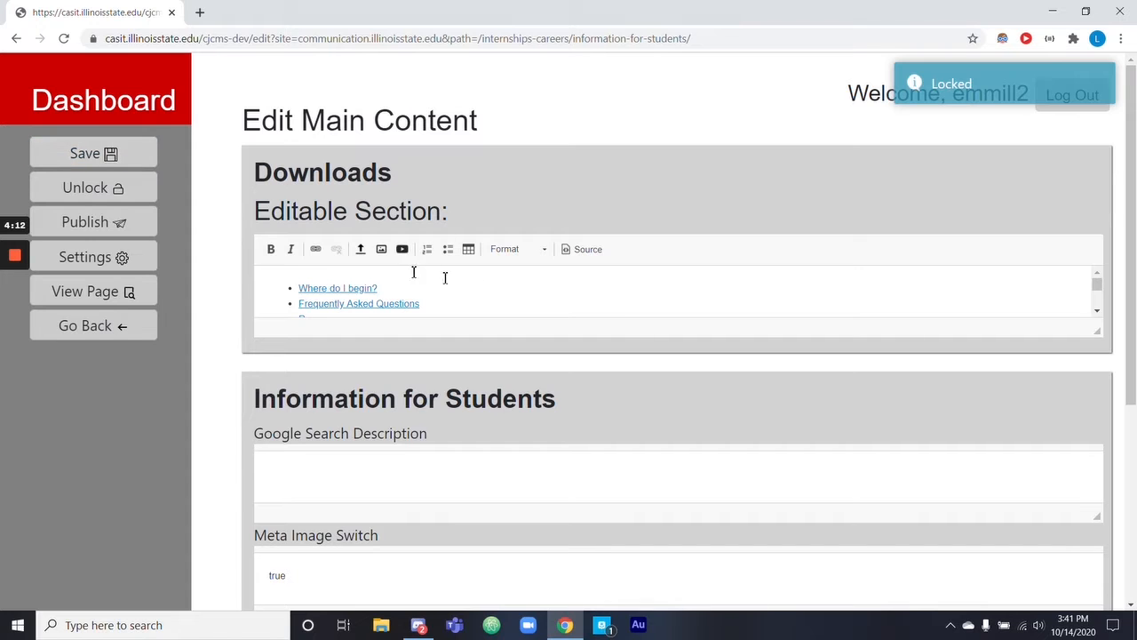
# Review the editable content in the Downloads and Information for Students sections.
pyautogui.scroll(-3, 468, 292)
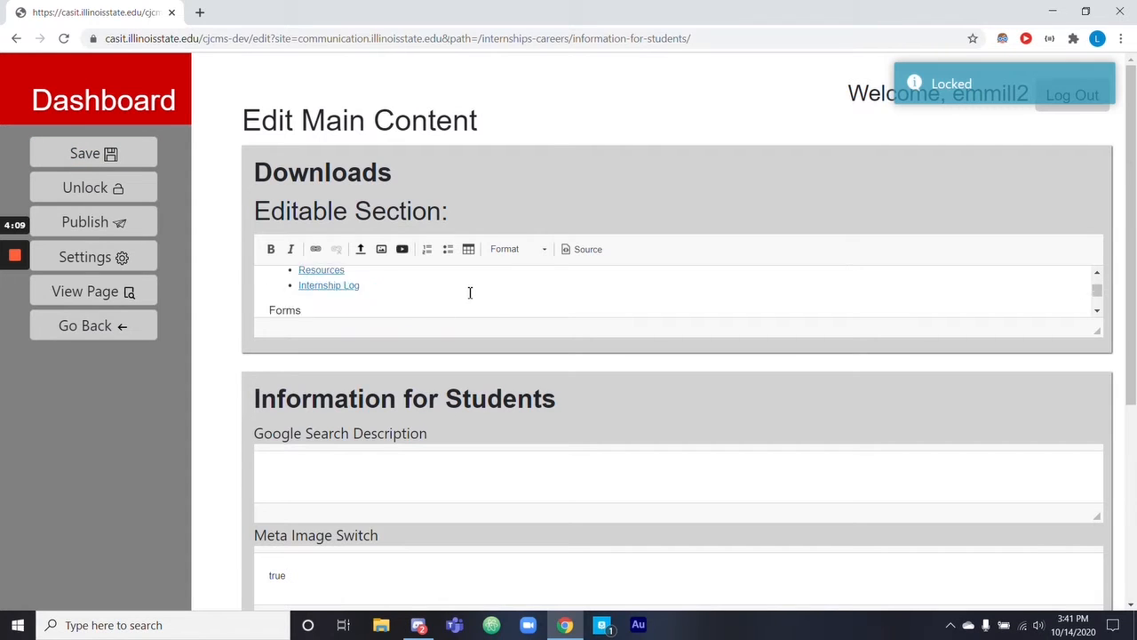
pyautogui.scroll(-2, 528, 433)
pyautogui.scroll(-1, 528, 433)
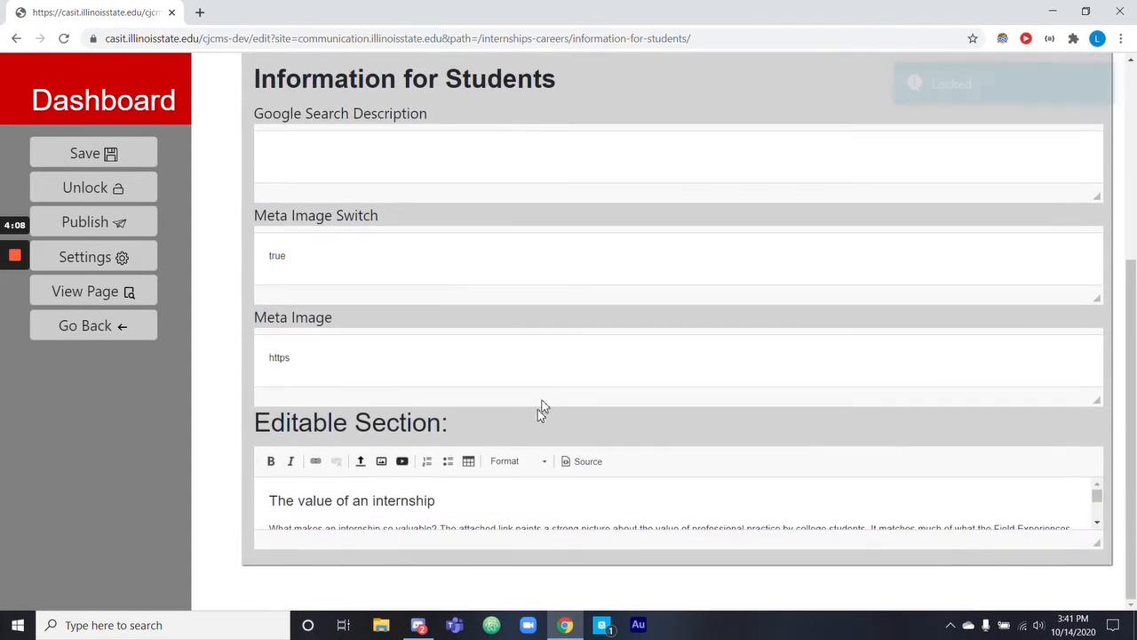
pyautogui.scroll(4, 538, 409)
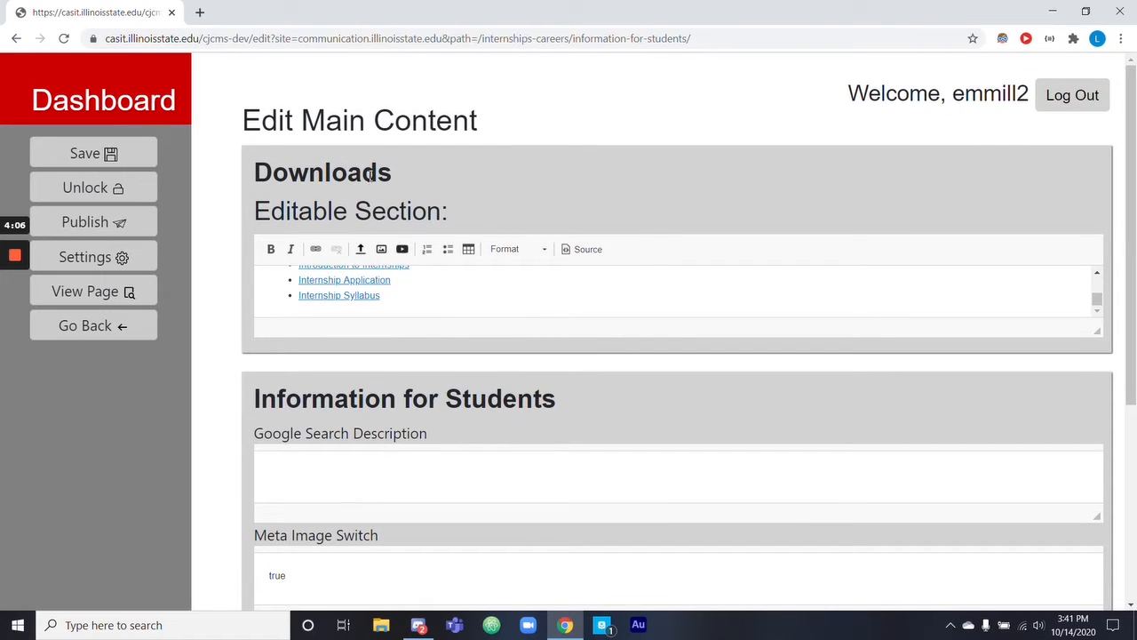
pyautogui.scroll(2, 424, 303)
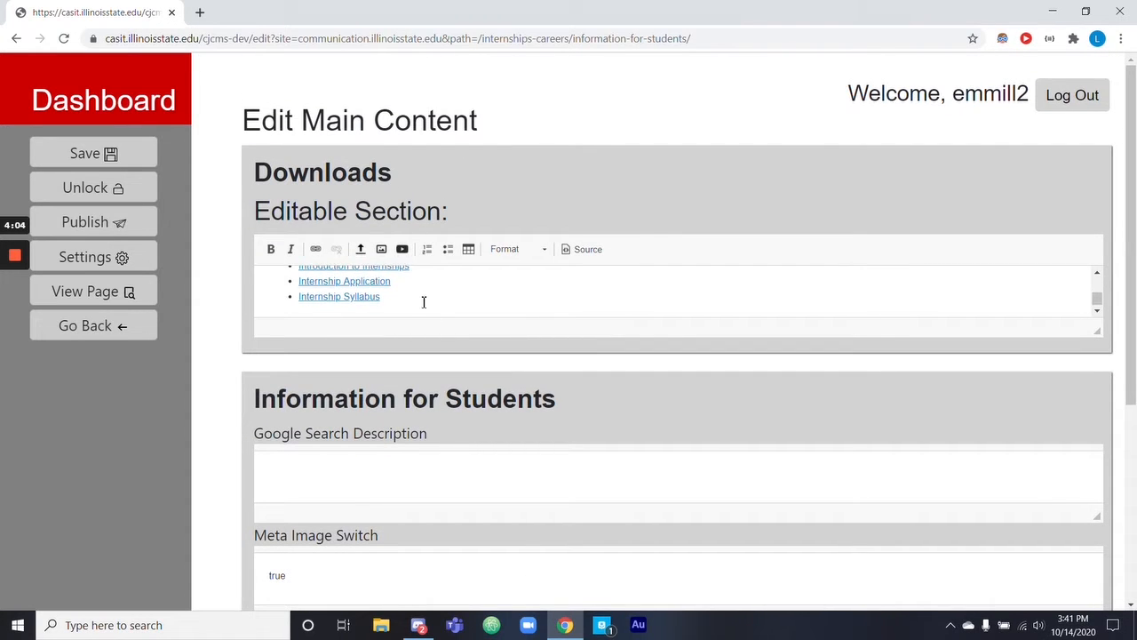
pyautogui.scroll(-2, 429, 306)
pyautogui.scroll(-4, 533, 476)
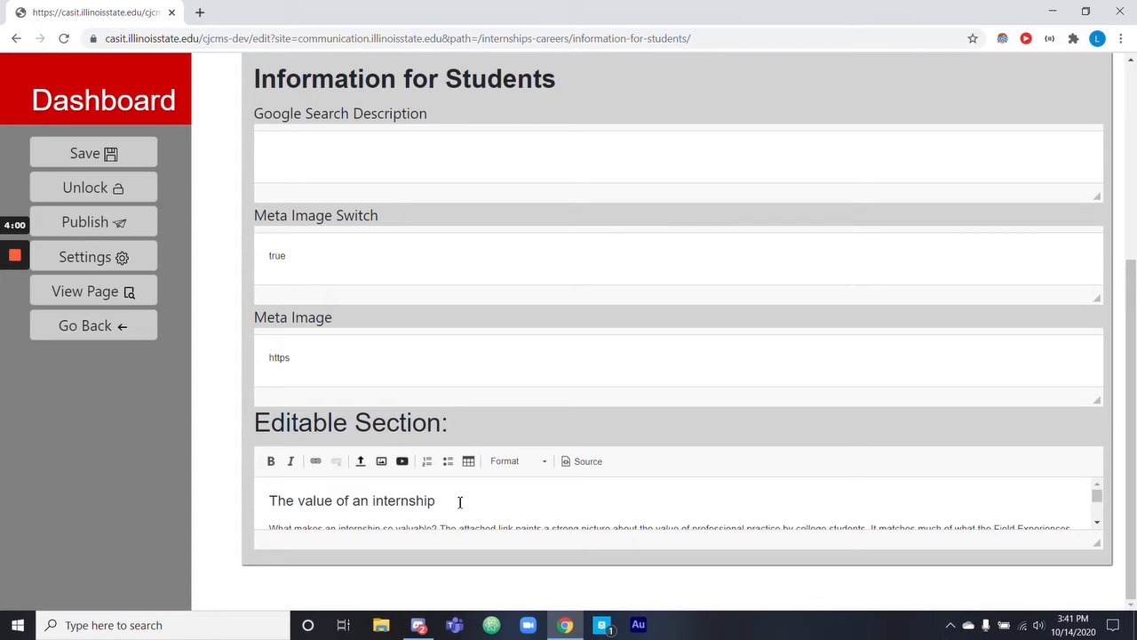
# Add the line "this is a test" under the heading "The value of an internship" and save the page.
pyautogui.click(459, 501)
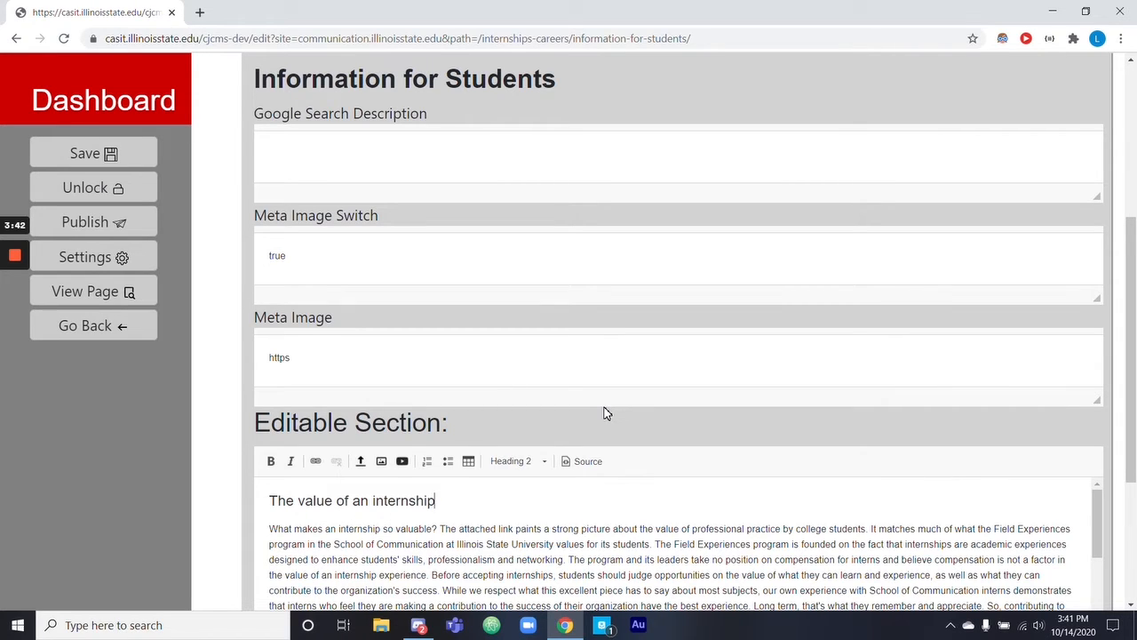
pyautogui.scroll(-2, 533, 488)
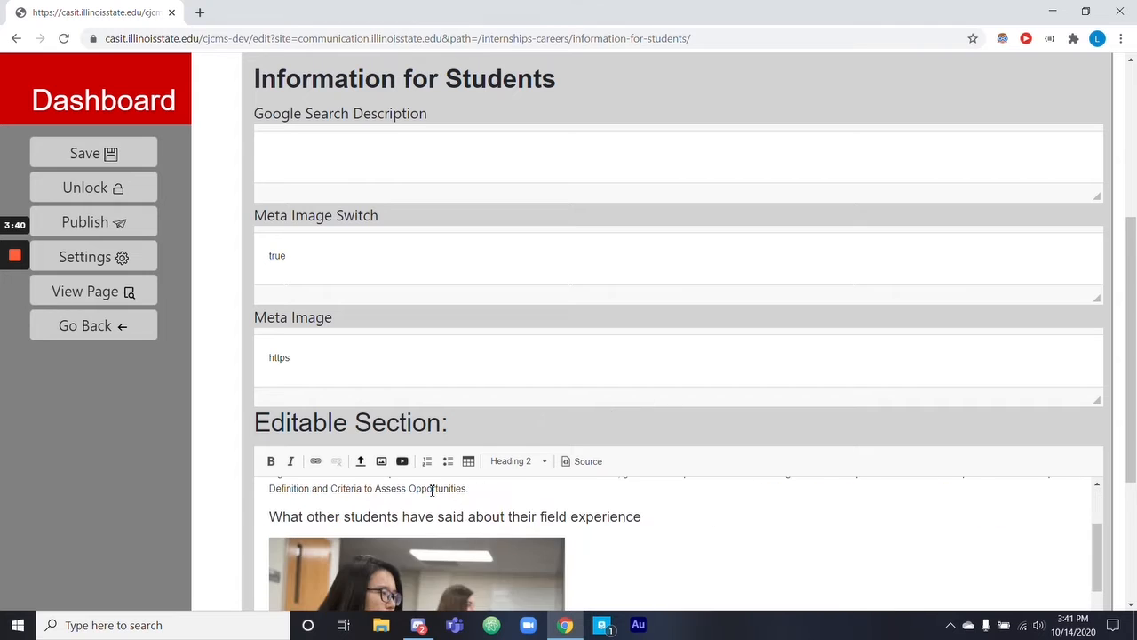
pyautogui.scroll(2, 459, 510)
pyautogui.scroll(-1, 126, 507)
pyautogui.scroll(-1, 126, 506)
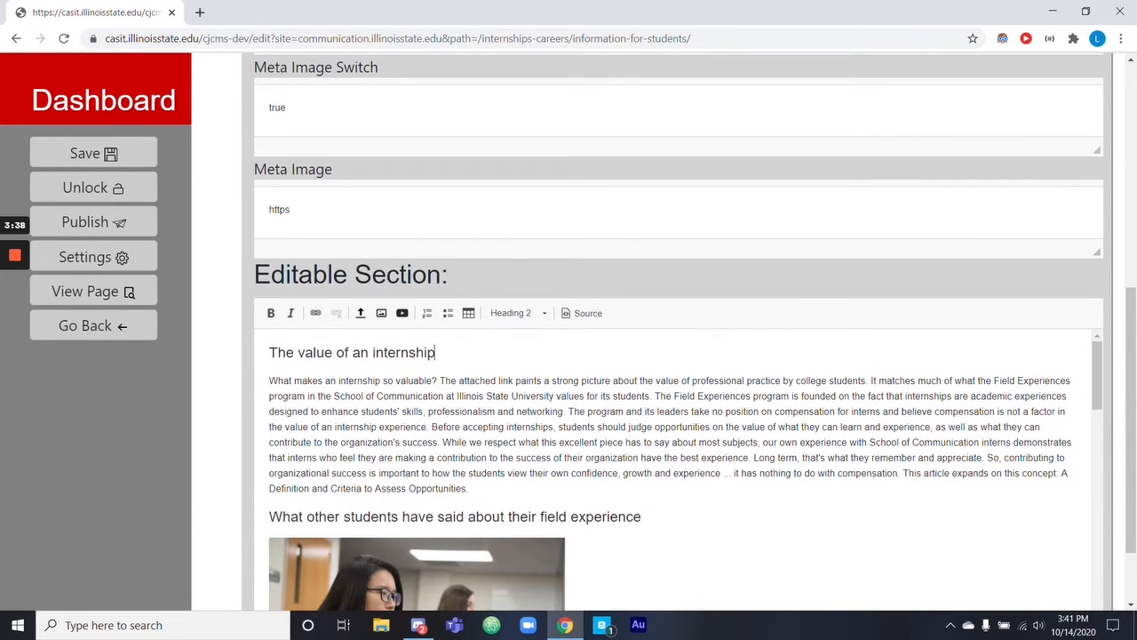
pyautogui.click(472, 348)
pyautogui.press('Return')
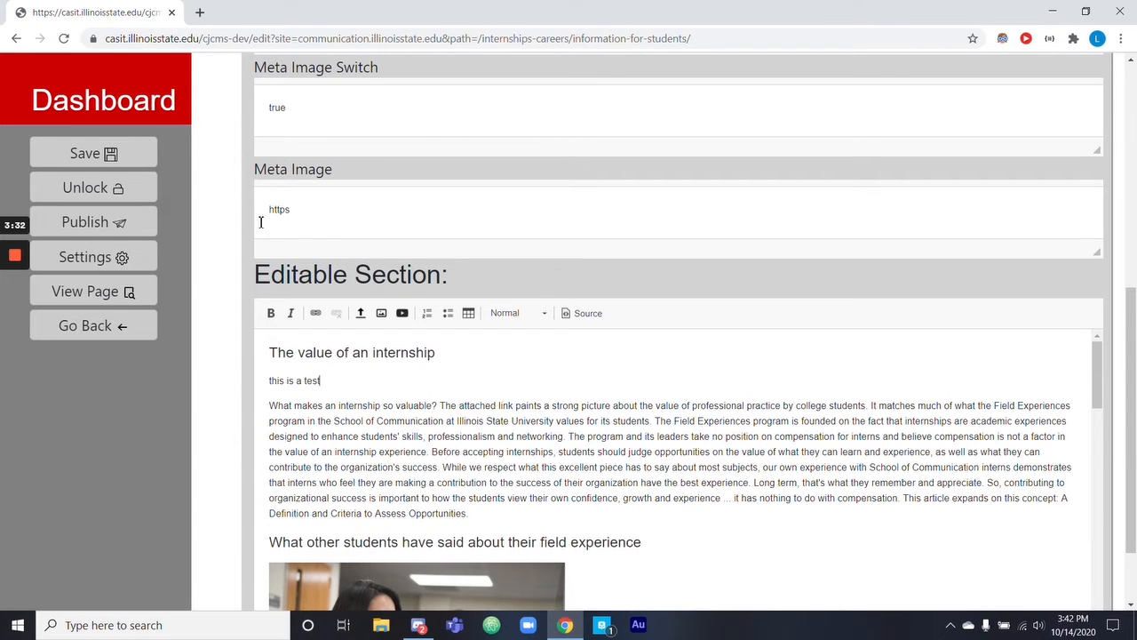
pyautogui.click(101, 160)
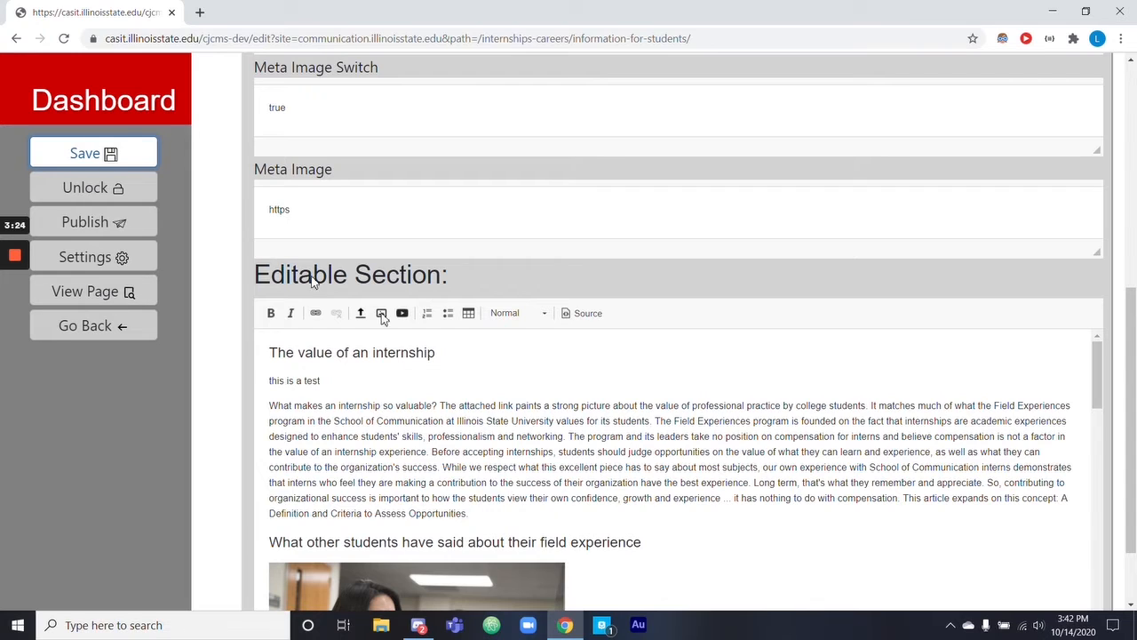
# Try bold and italic on the "this is a test" line, revert both, and view the available paragraph formats.
pyautogui.tripleClick(284, 382)
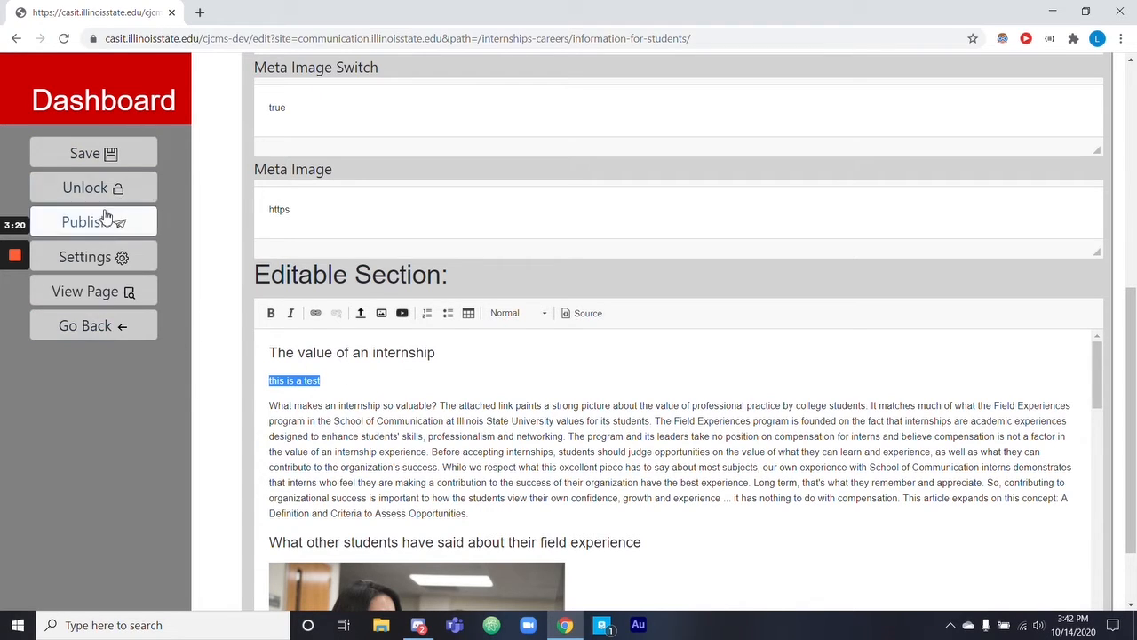
pyautogui.click(371, 384)
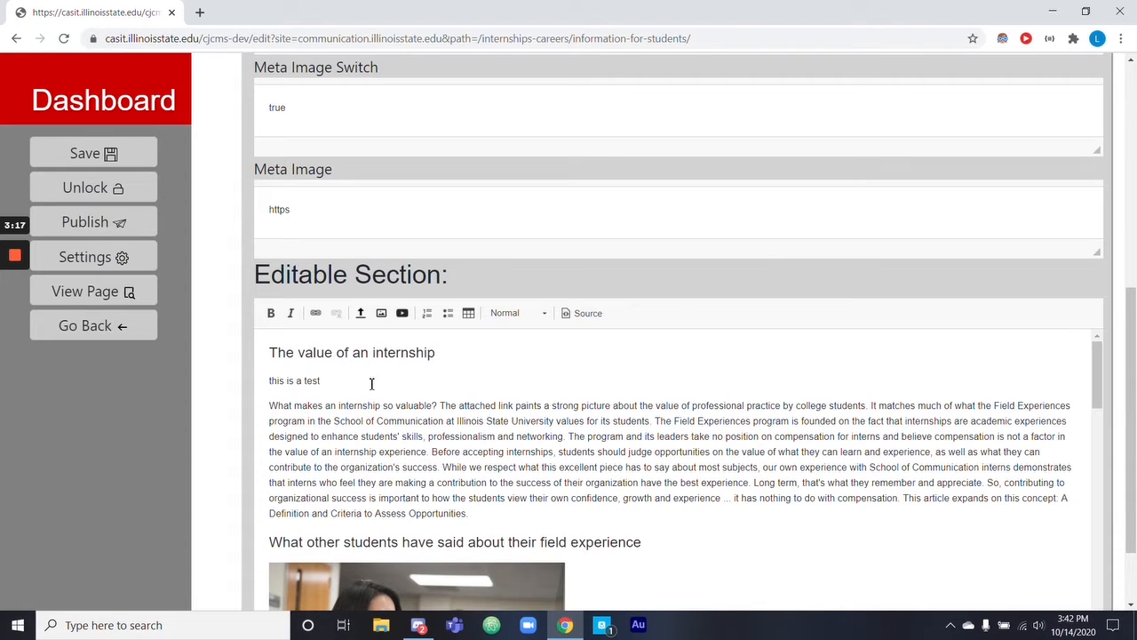
pyautogui.moveTo(350, 392); pyautogui.dragTo(270, 338)
pyautogui.click(271, 313)
pyautogui.click(294, 312)
pyautogui.click(293, 312)
pyautogui.click(271, 313)
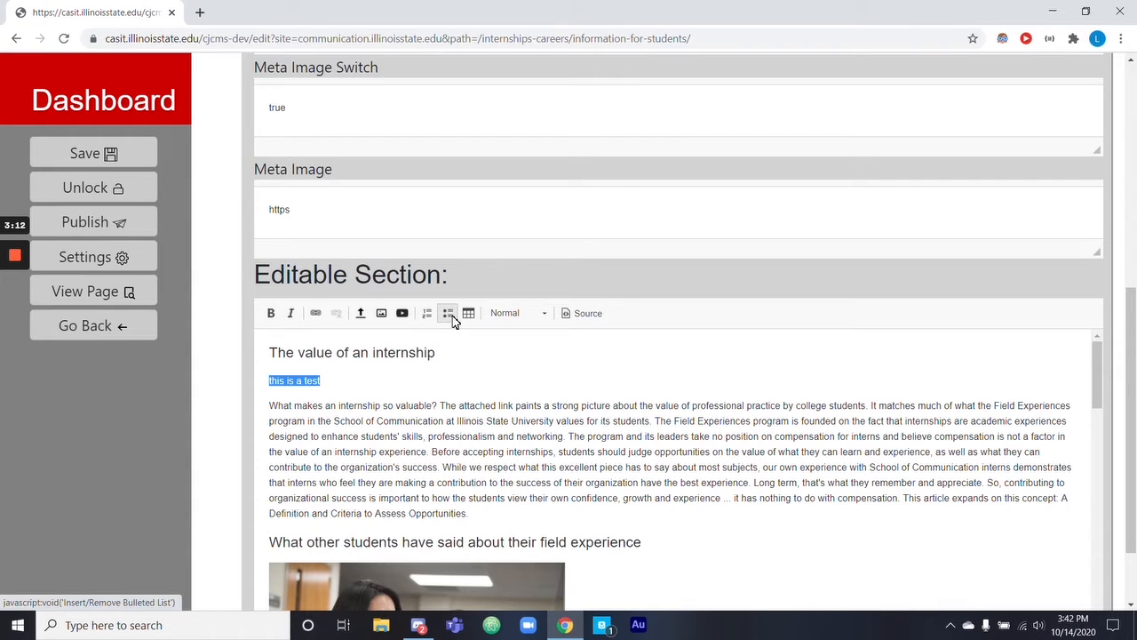
pyautogui.click(534, 313)
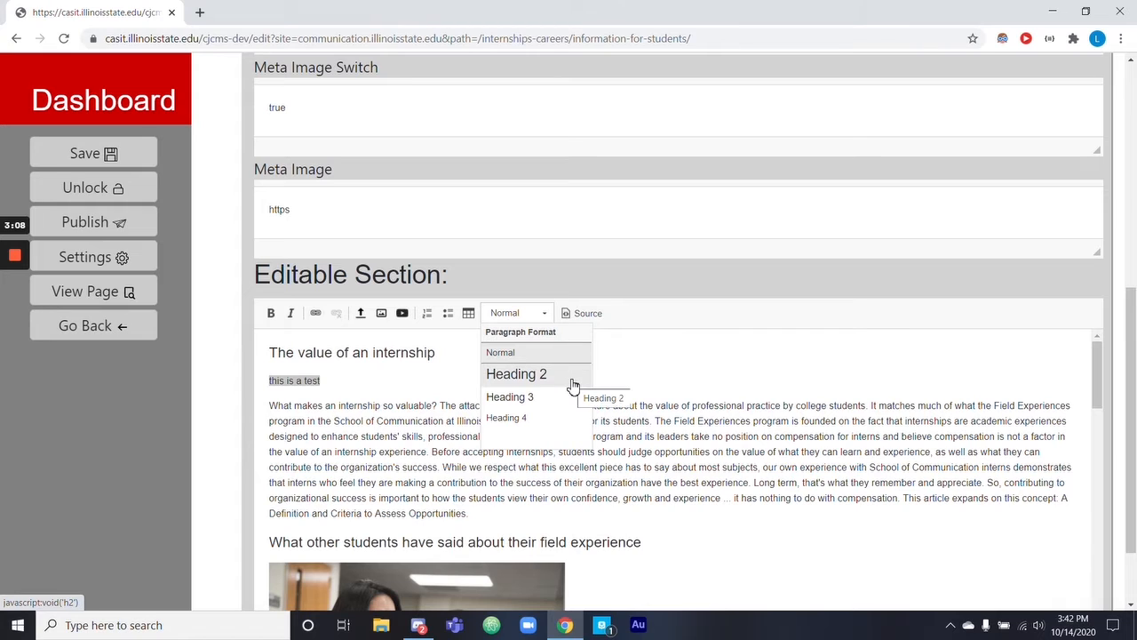
pyautogui.click(368, 379)
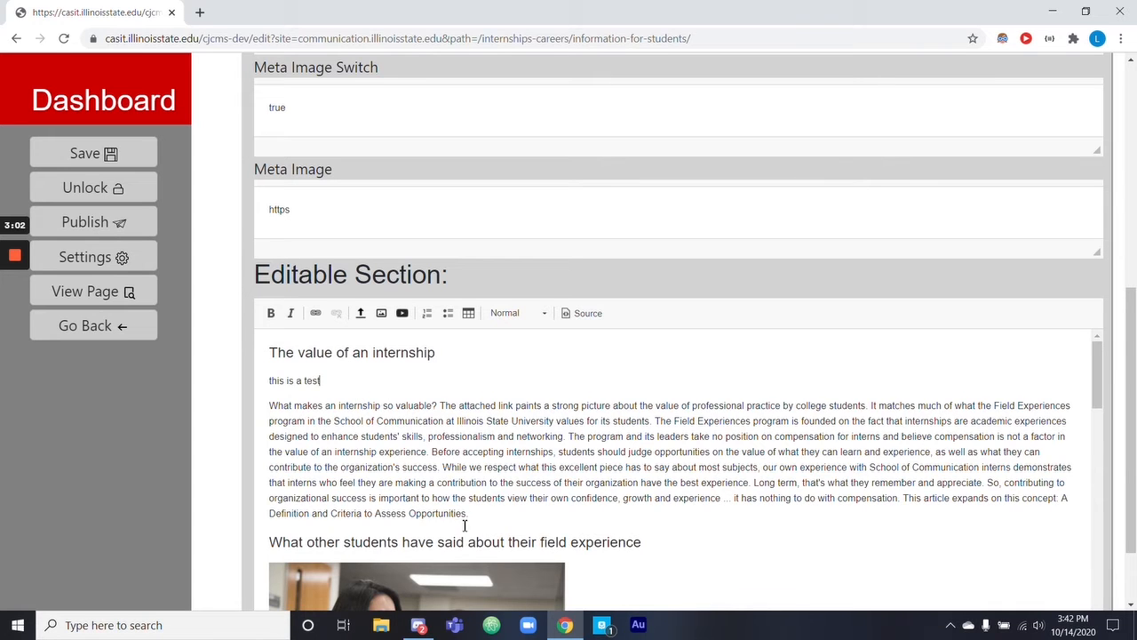
# Browse the images in the Media Gallery, select silverdomeaward.jpg, and close the gallery without inserting it.
pyautogui.scroll(-2, 448, 528)
pyautogui.scroll(-1, 578, 482)
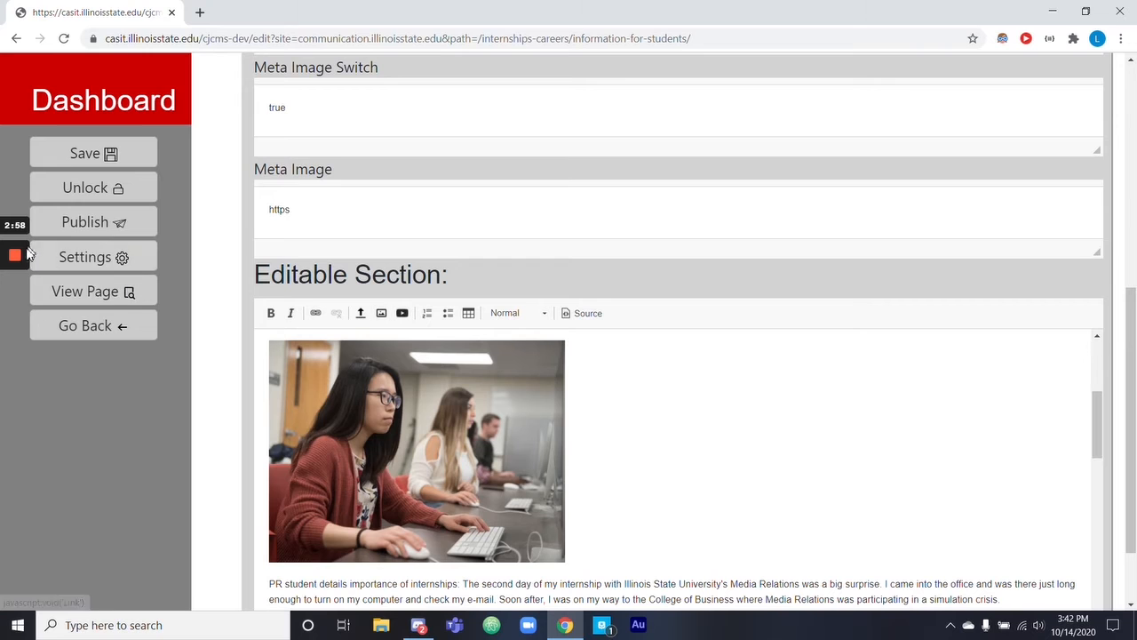
pyautogui.click(14, 316)
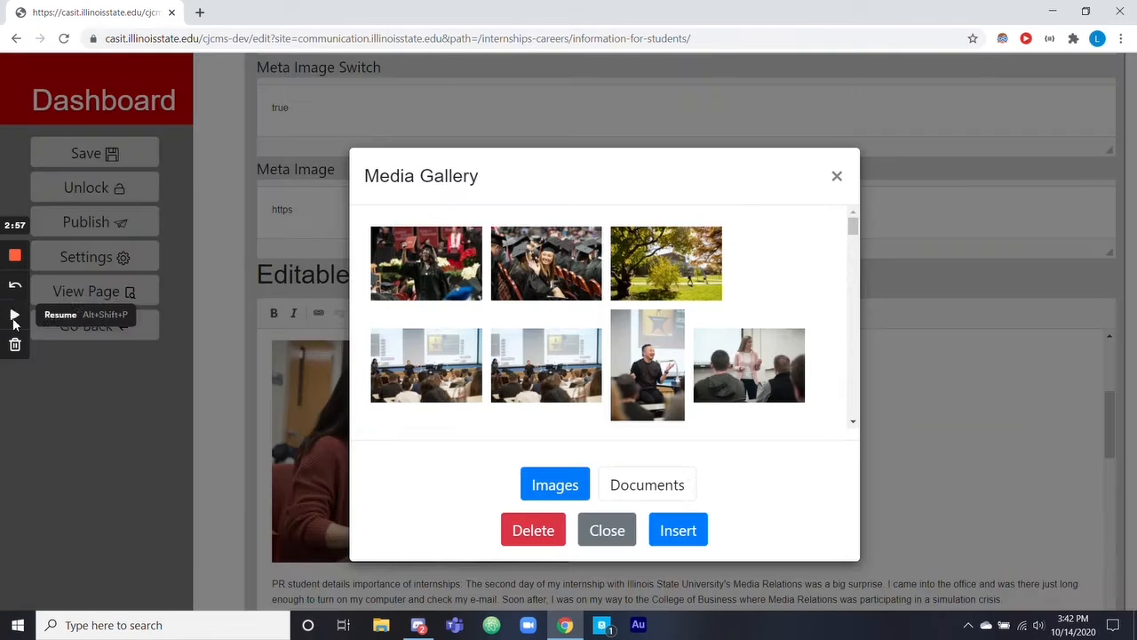
pyautogui.click(14, 315)
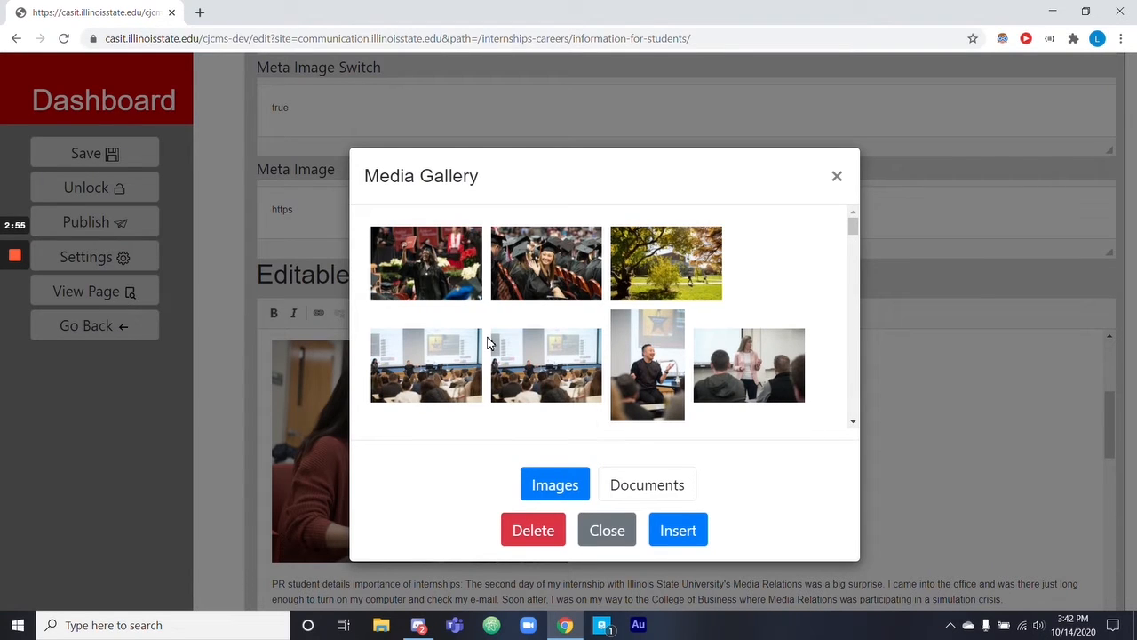
pyautogui.scroll(-2, 487, 342)
pyautogui.scroll(-8, 487, 342)
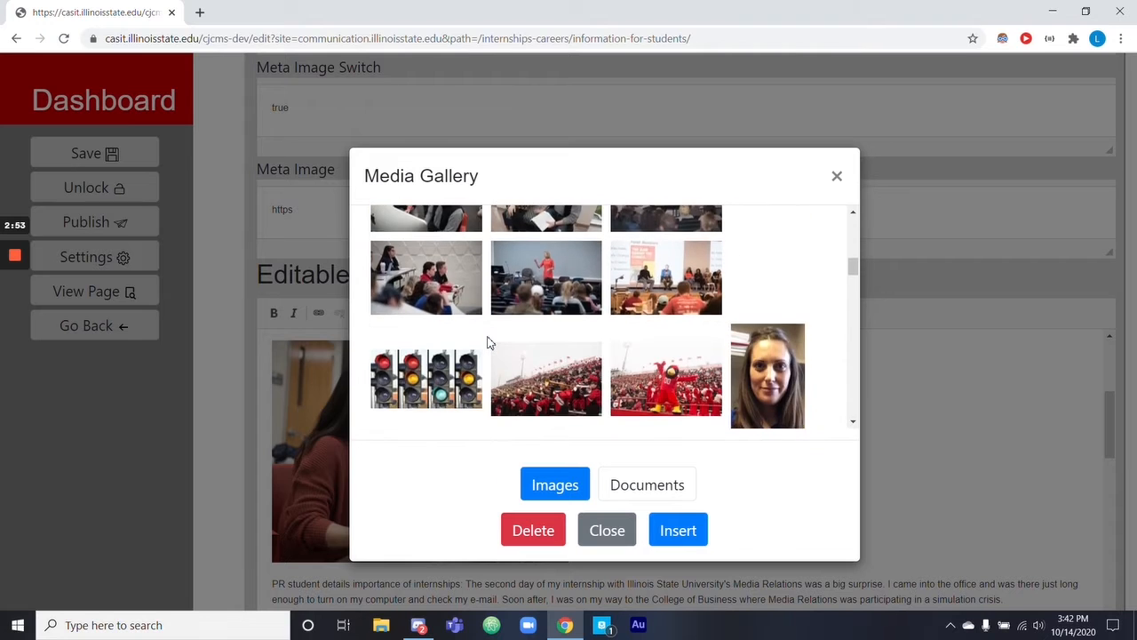
pyautogui.scroll(-5, 487, 342)
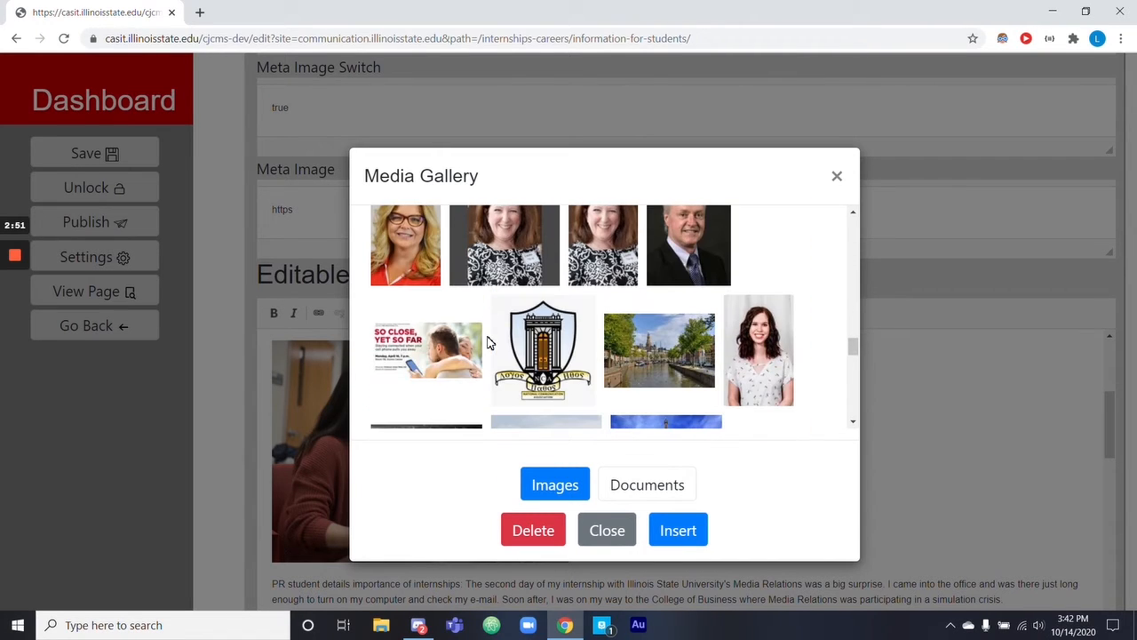
pyautogui.scroll(-4, 559, 351)
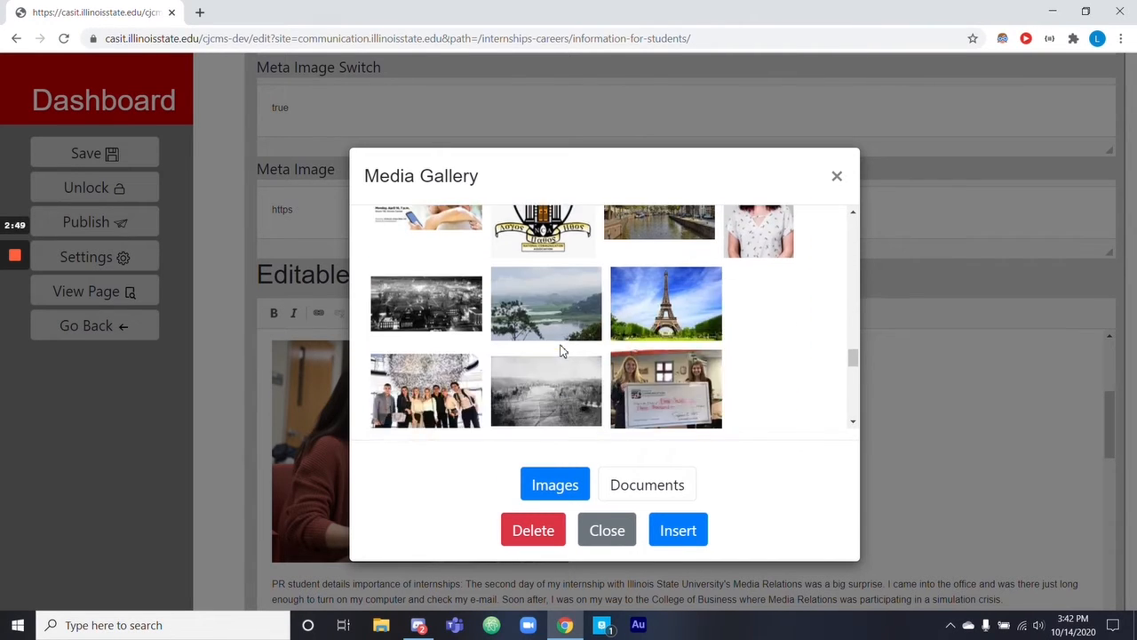
pyautogui.click(545, 324)
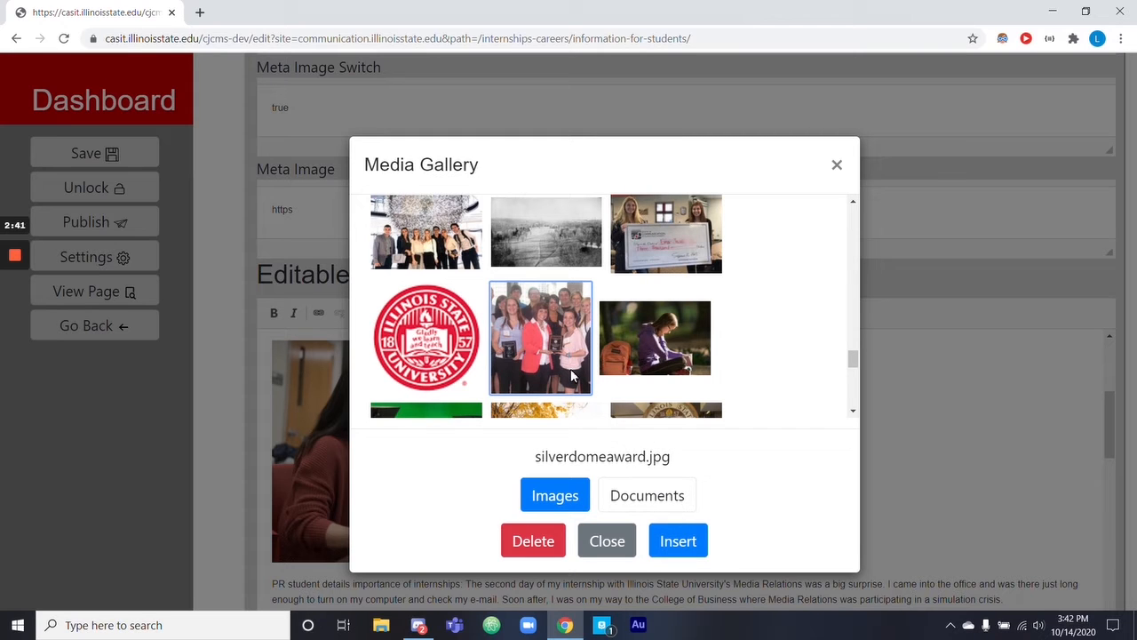
pyautogui.click(607, 541)
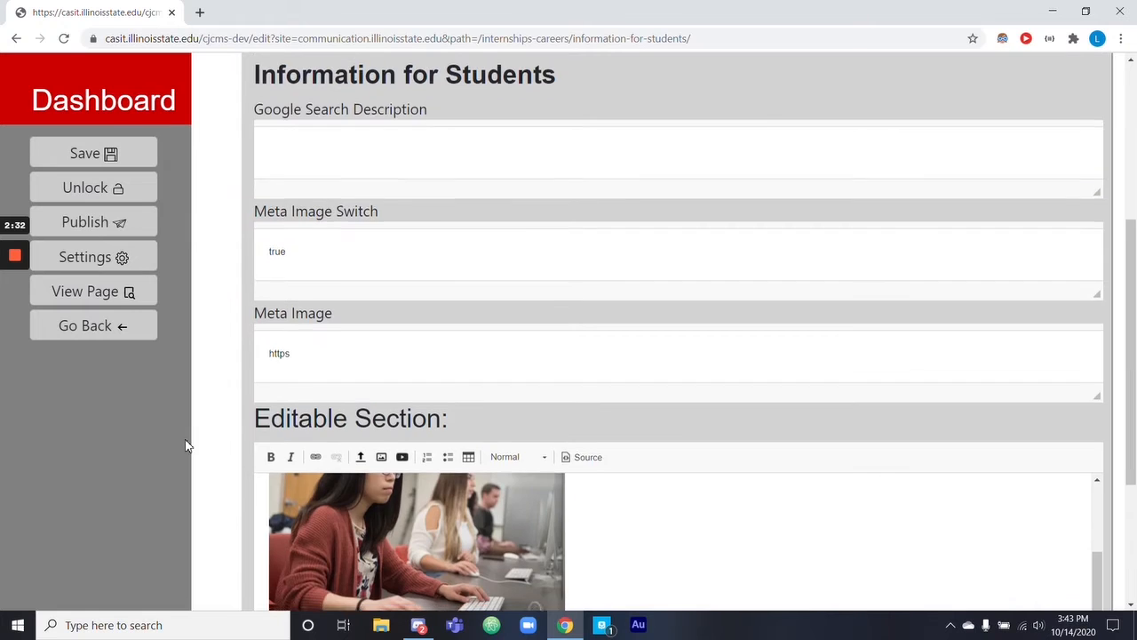
# Open the media upload and its file chooser, and close both without uploading a file.
pyautogui.scroll(-3, 205, 427)
pyautogui.scroll(-5, 373, 382)
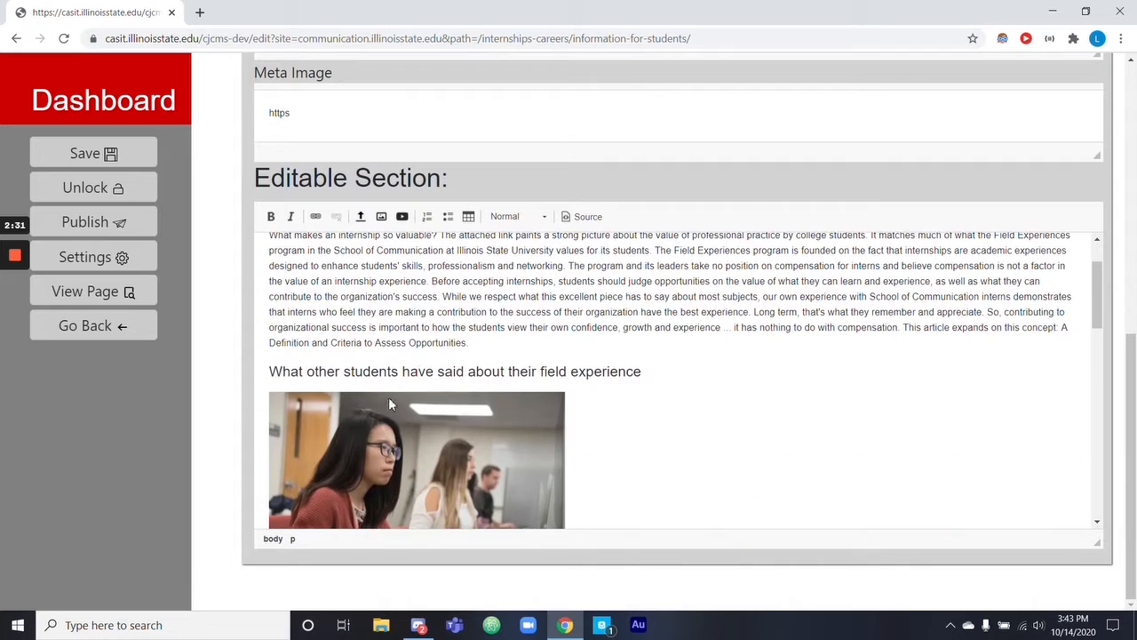
pyautogui.click(361, 218)
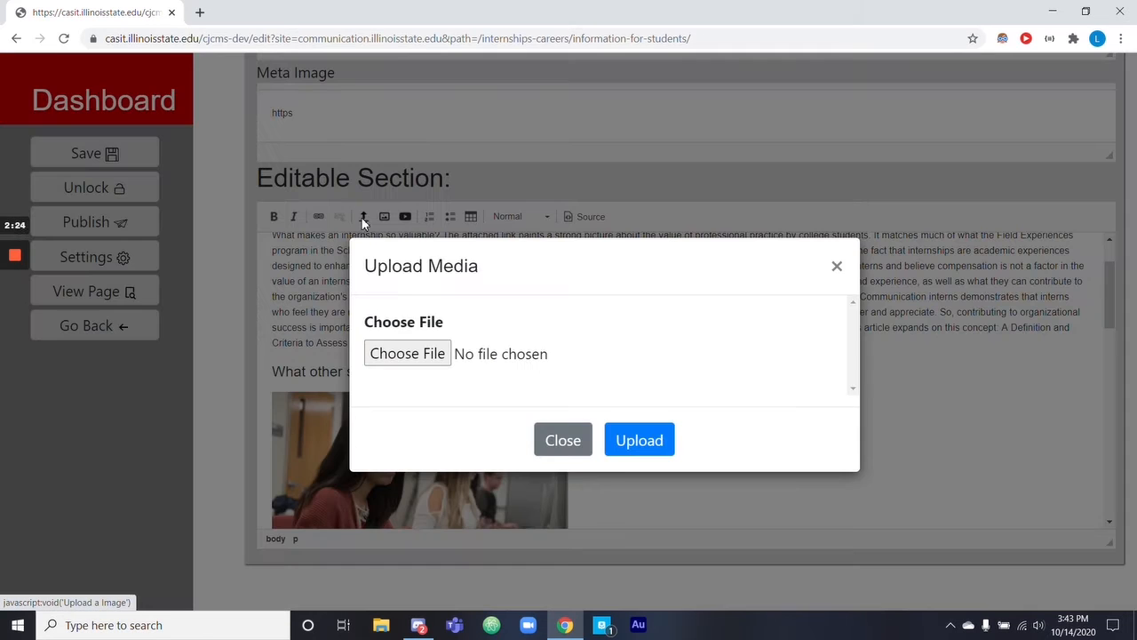
pyautogui.click(415, 357)
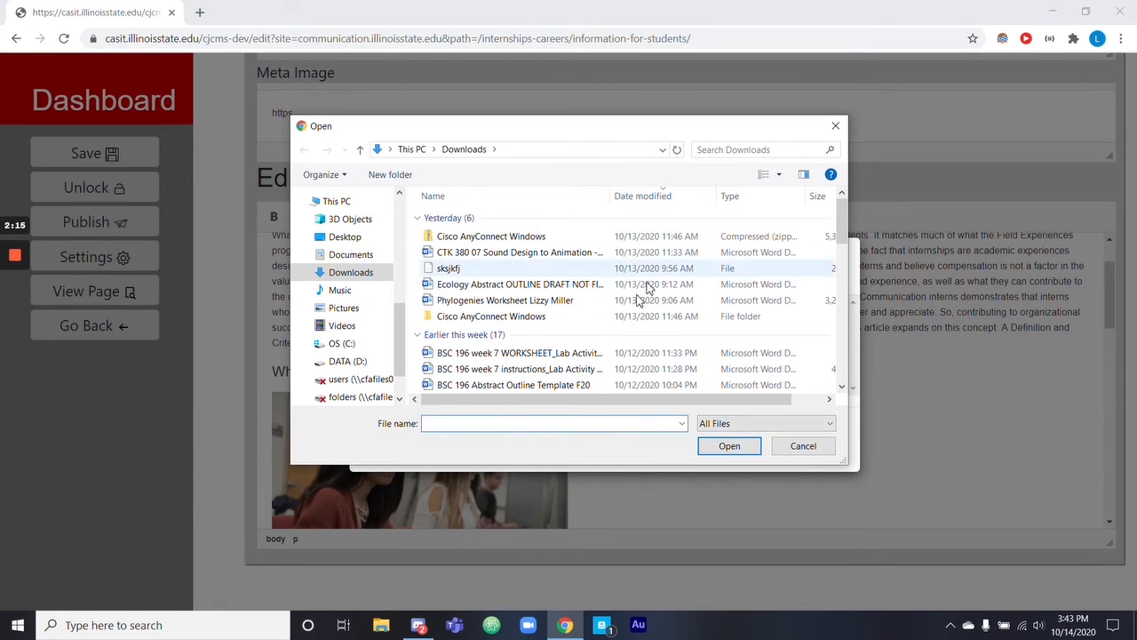
pyautogui.click(835, 127)
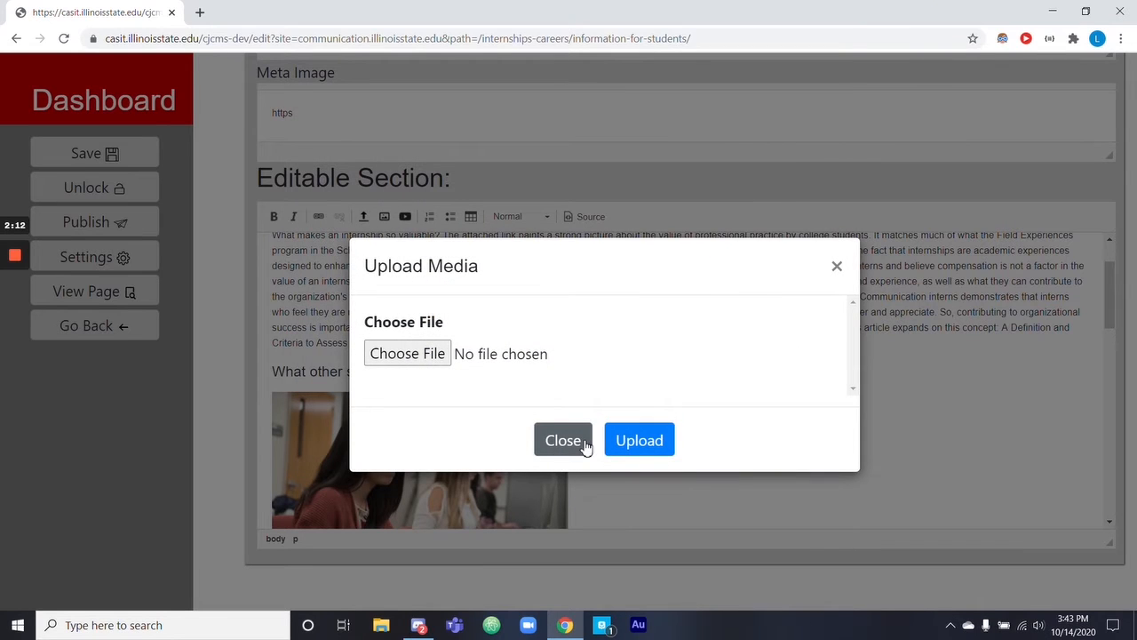
pyautogui.click(563, 441)
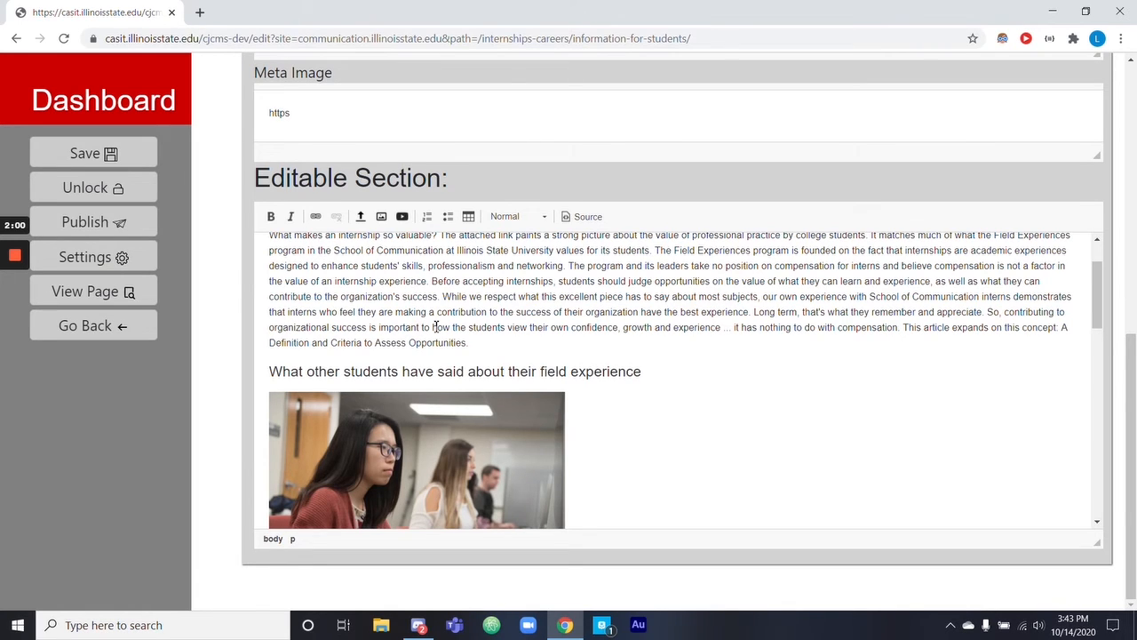
# Open the link settings for the "this is a test" text, view the link info and target options, and close them without entering a URL.
pyautogui.scroll(1, 463, 405)
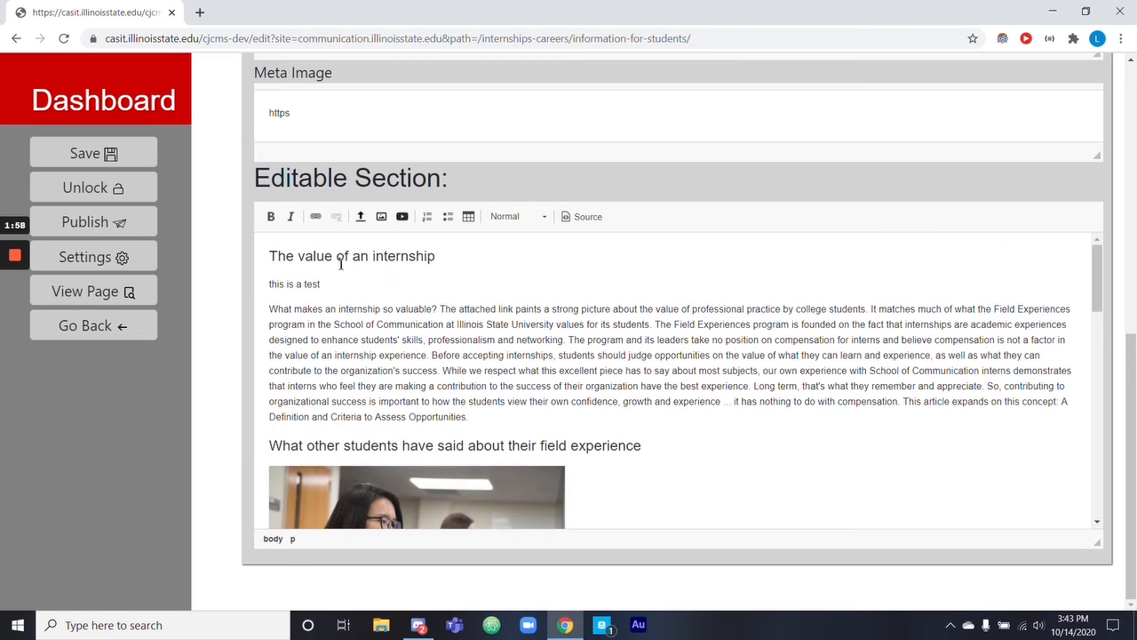
pyautogui.moveTo(323, 282); pyautogui.dragTo(270, 284)
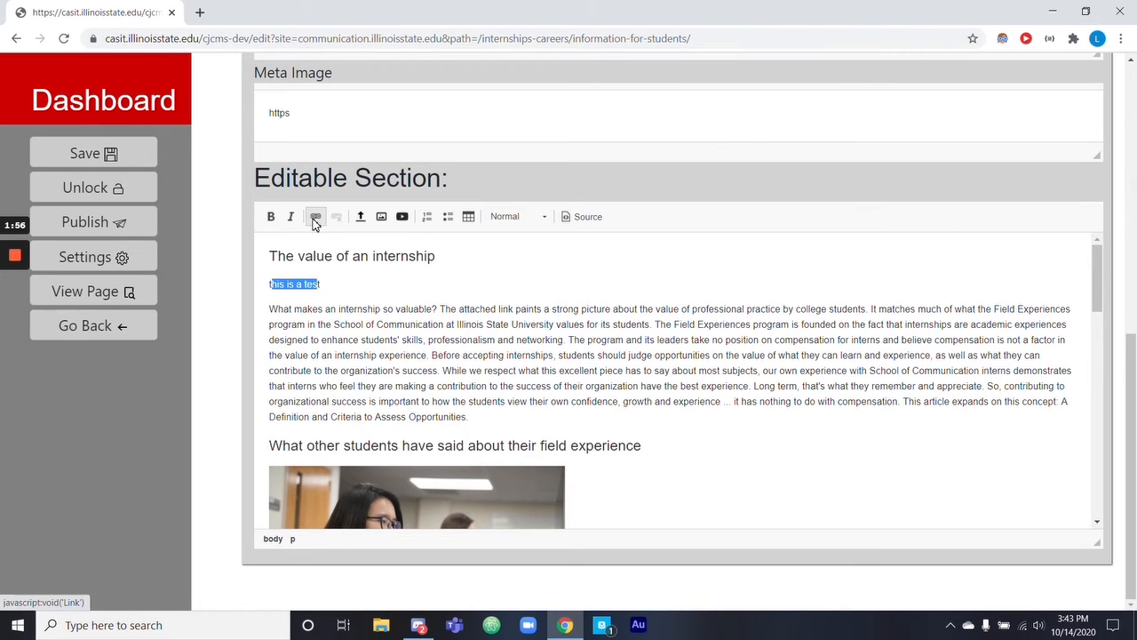
pyautogui.click(315, 216)
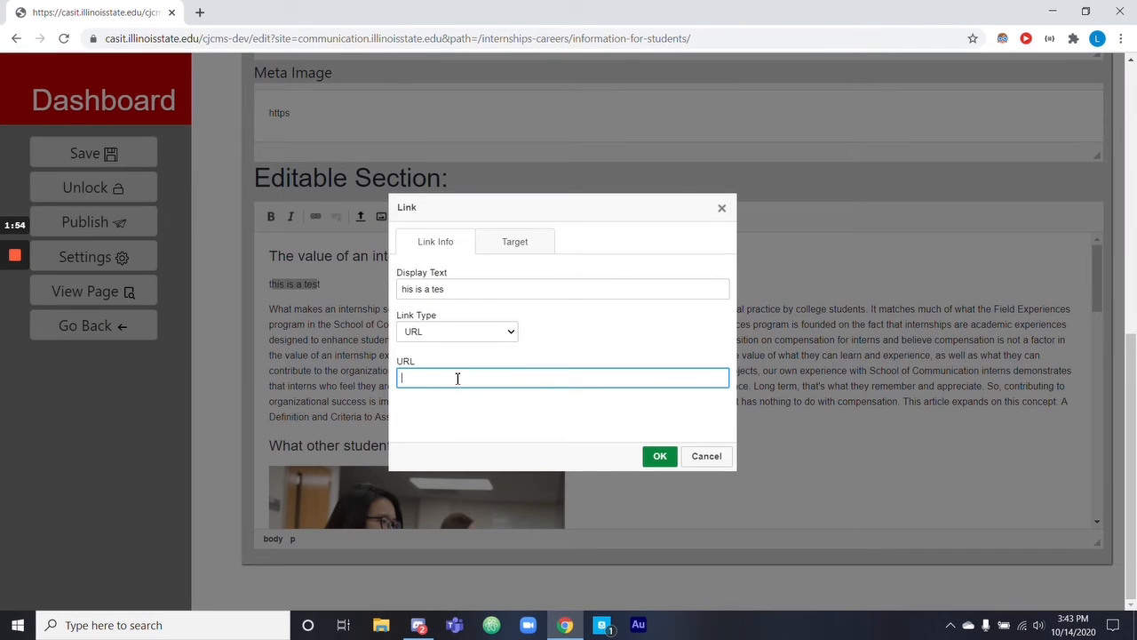
pyautogui.click(493, 252)
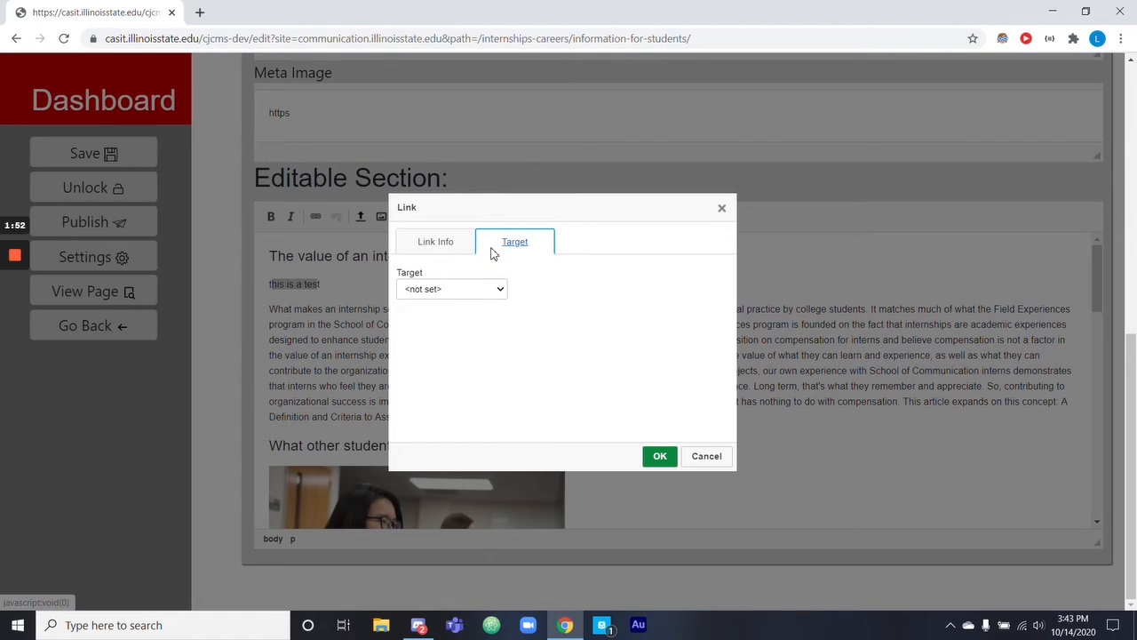
pyautogui.click(459, 293)
pyautogui.click(447, 243)
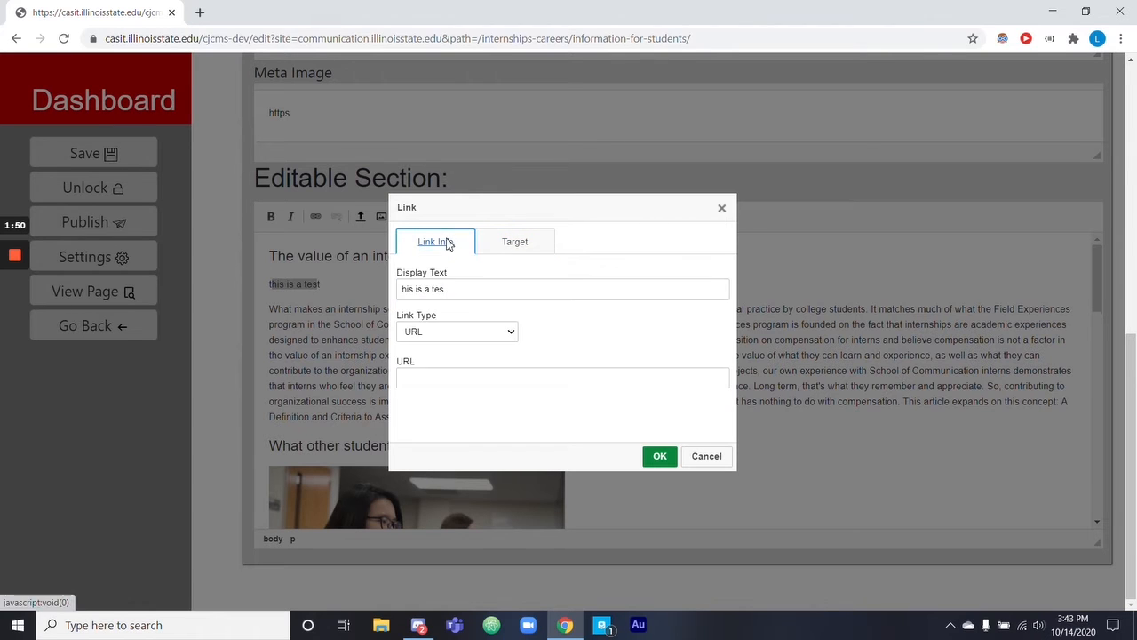
pyautogui.click(659, 456)
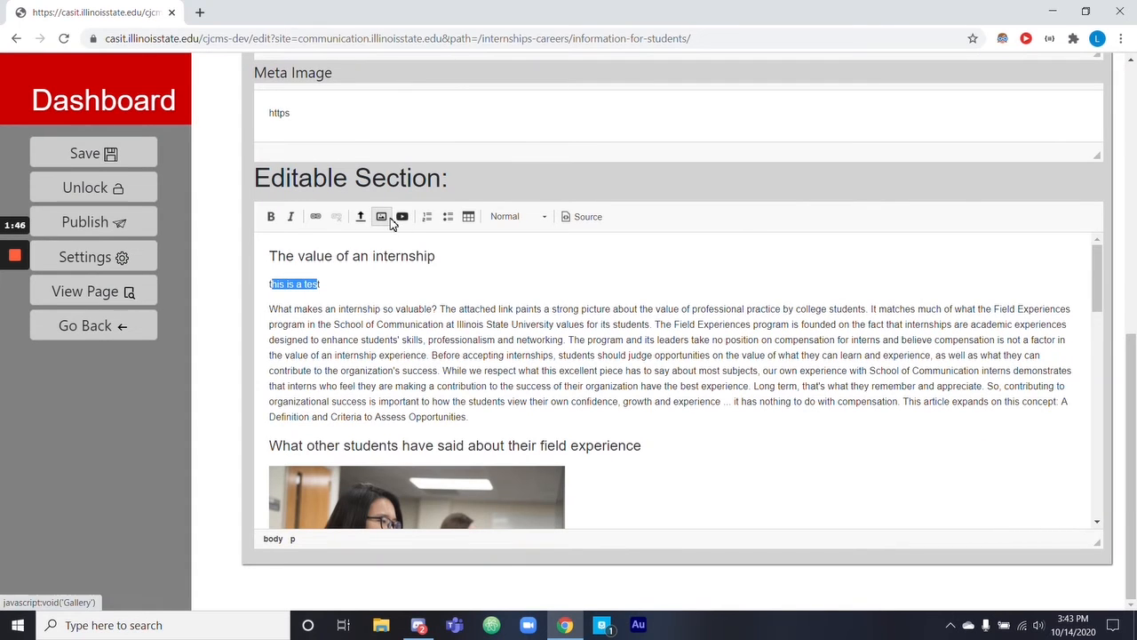
# Insert the document dungey.docx from the Media Gallery as a link in place of the selected "this is a test" text.
pyautogui.click(387, 222)
pyautogui.click(16, 315)
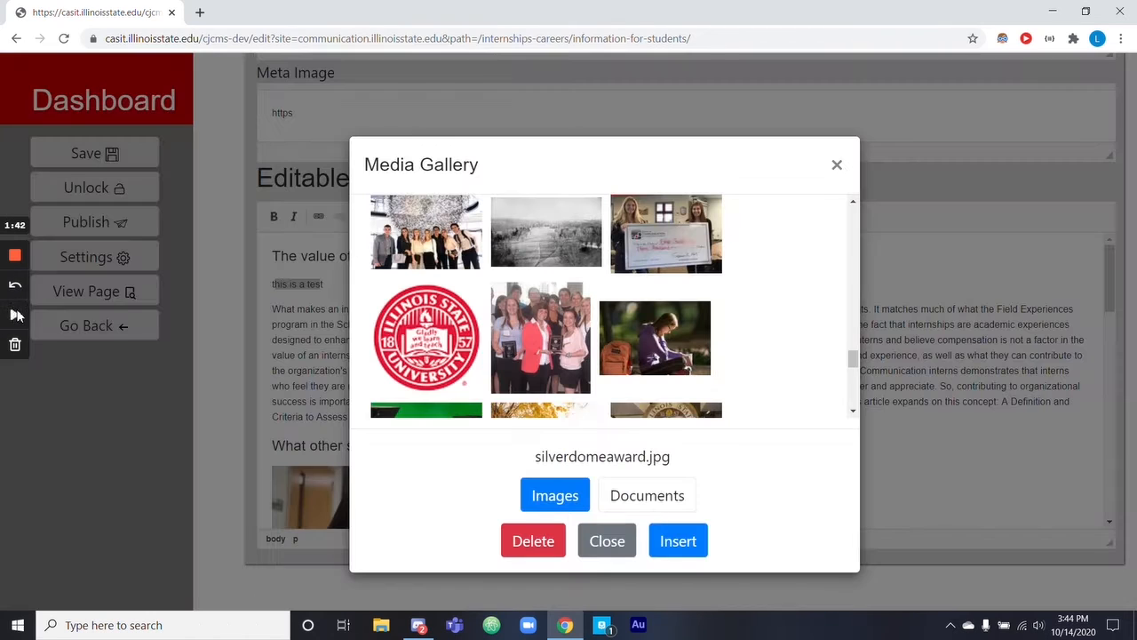
pyautogui.click(16, 315)
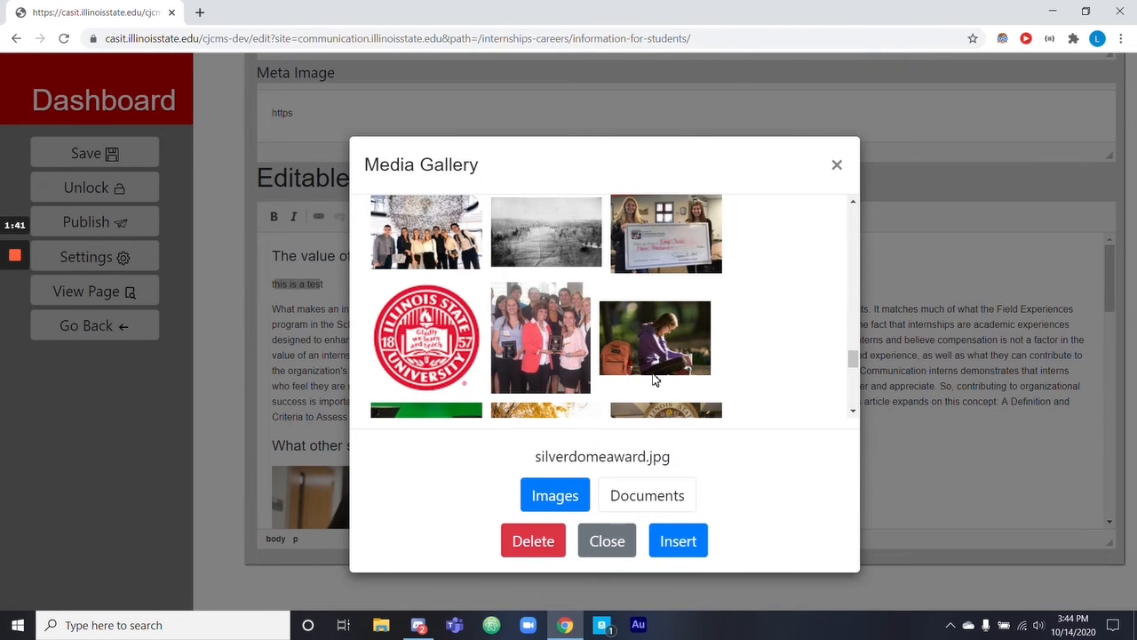
pyautogui.click(649, 500)
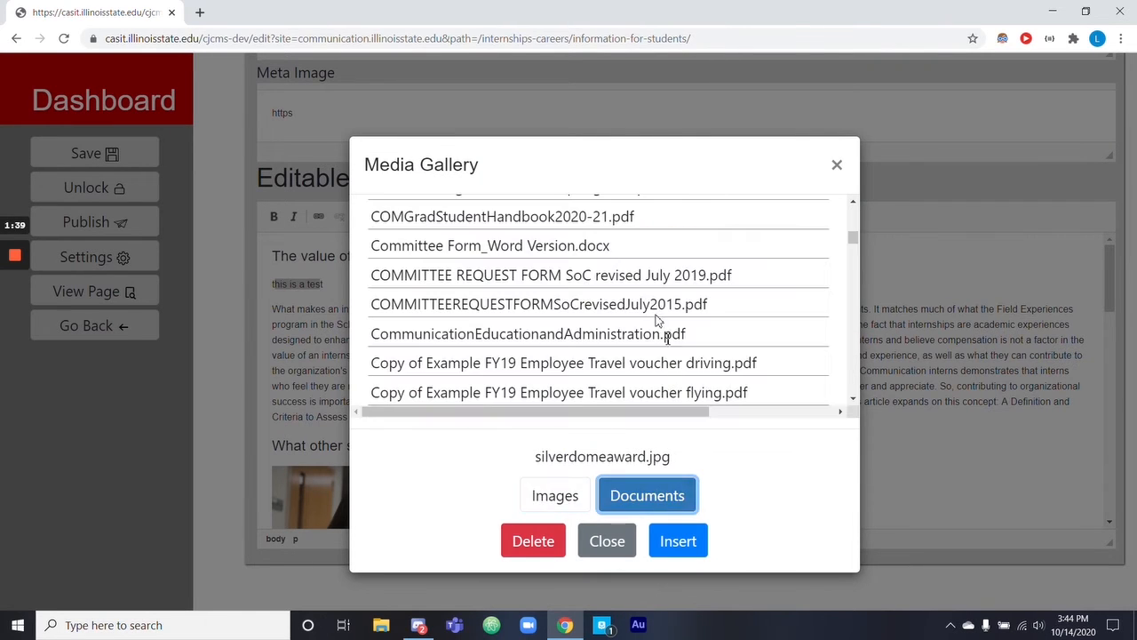
pyautogui.scroll(-5, 658, 320)
pyautogui.click(462, 257)
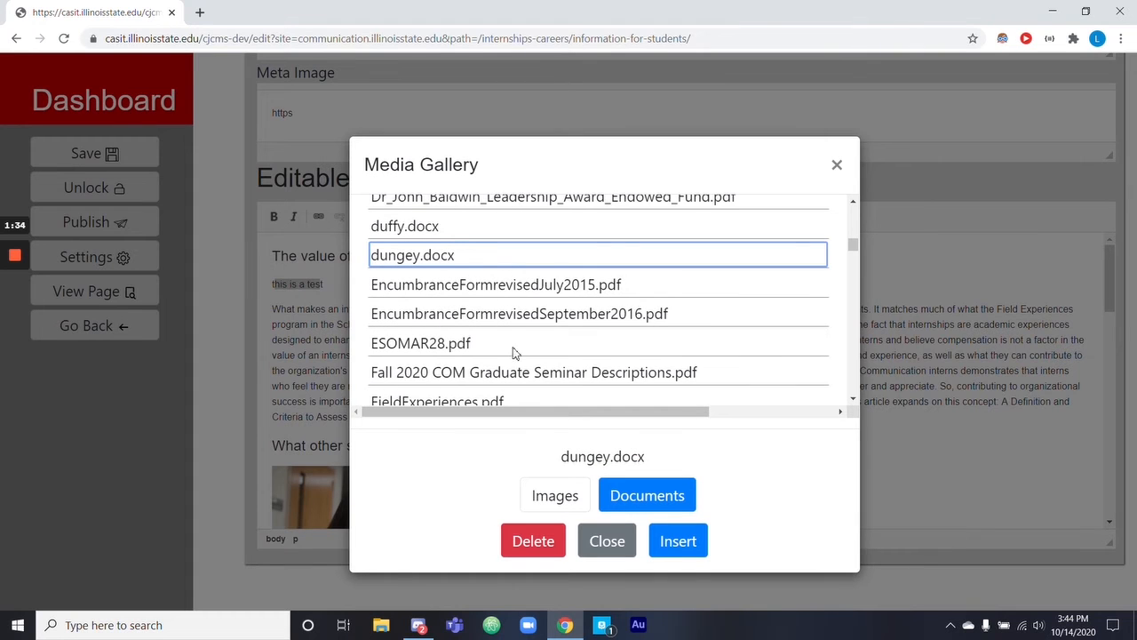
pyautogui.click(660, 544)
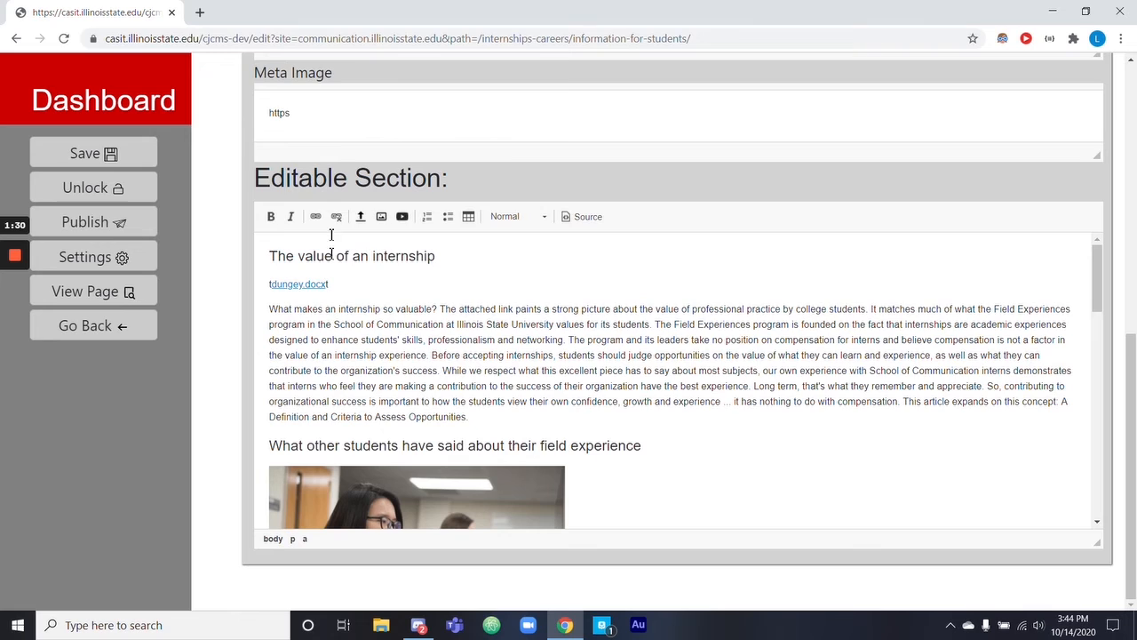
# Change the document link's display text to "this is a test" and delete the stray letters around the link.
pyautogui.moveTo(327, 286); pyautogui.dragTo(284, 279)
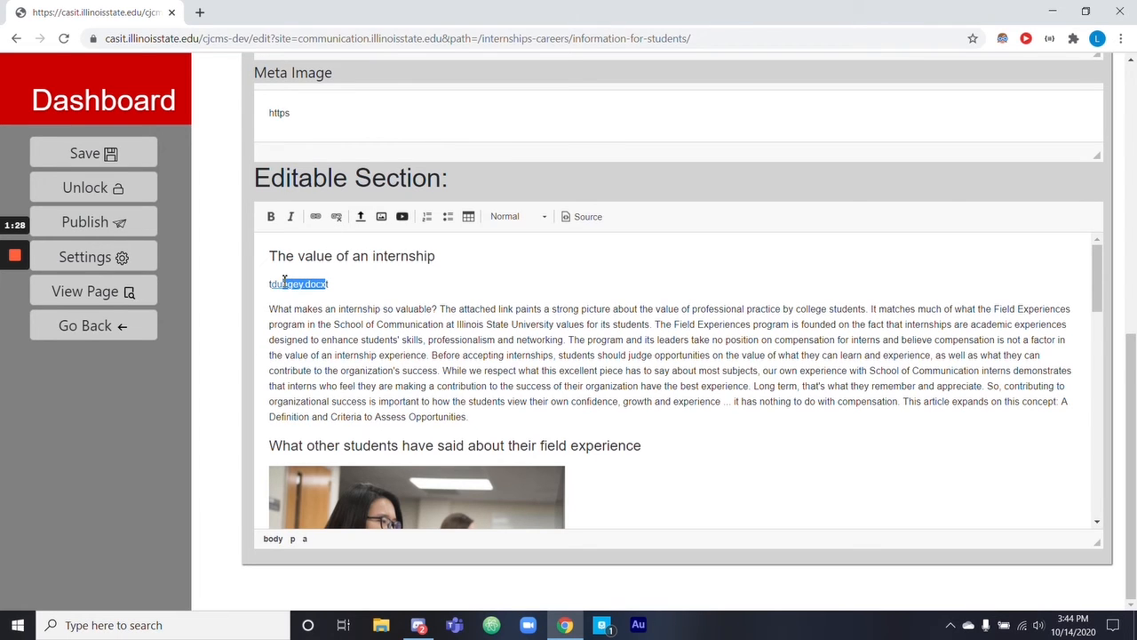
pyautogui.click(316, 217)
pyautogui.moveTo(452, 288); pyautogui.dragTo(406, 306)
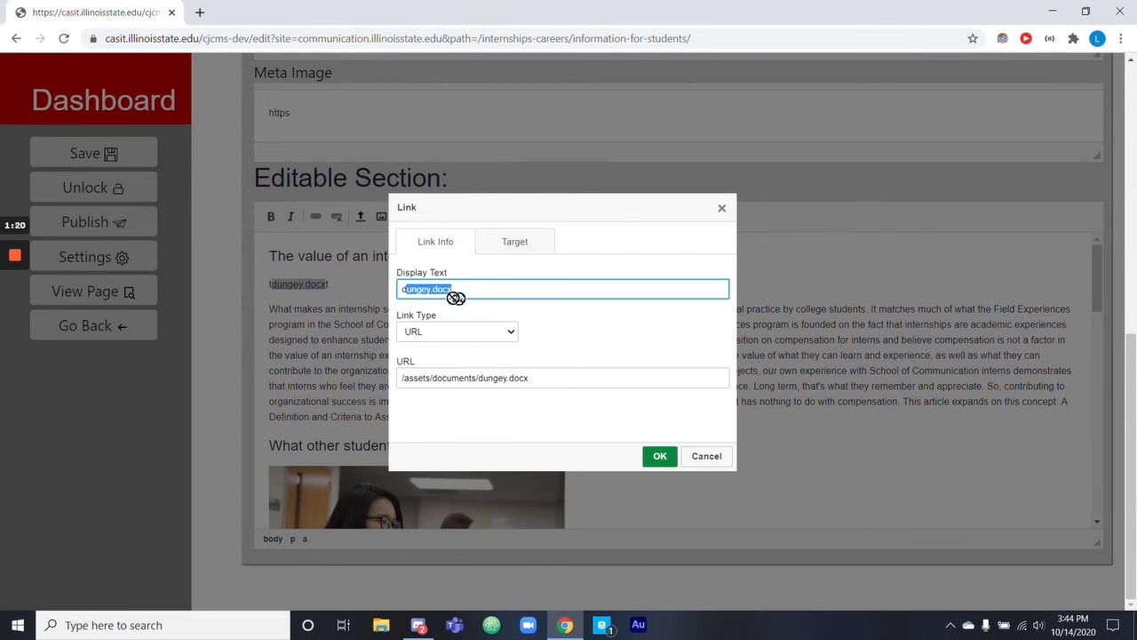
pyautogui.press('BackSpace')
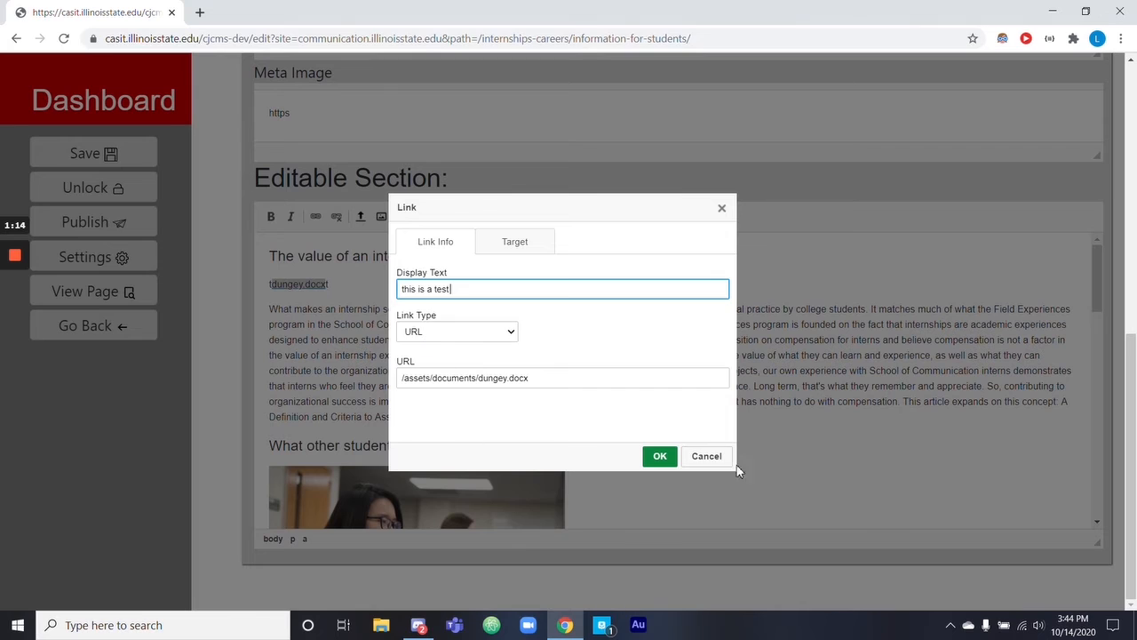
pyautogui.click(658, 455)
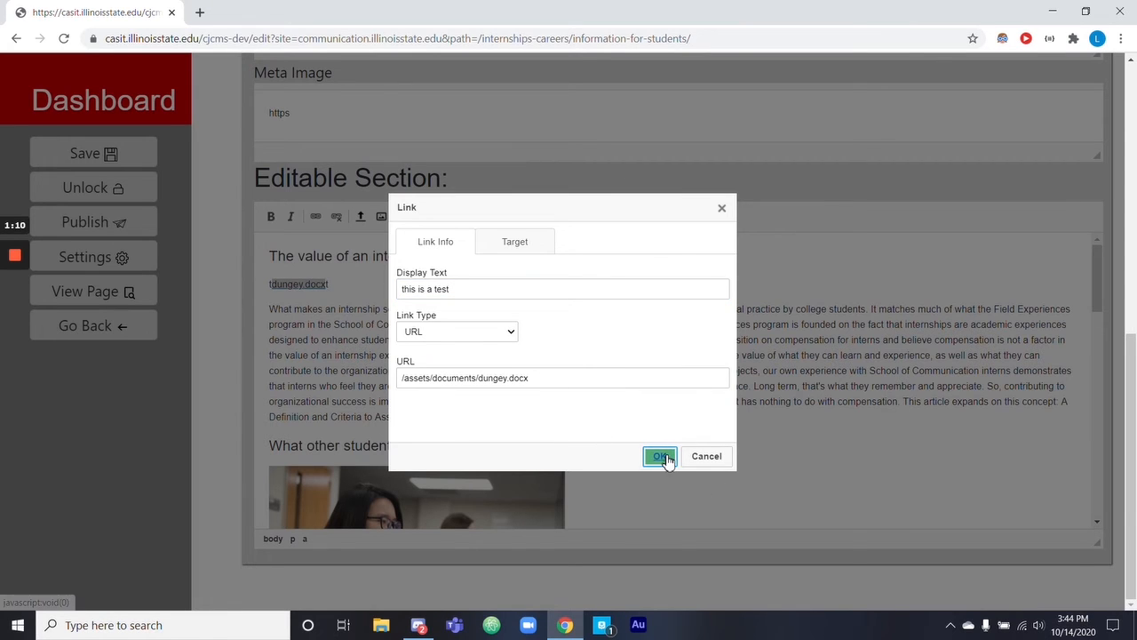
pyautogui.click(658, 456)
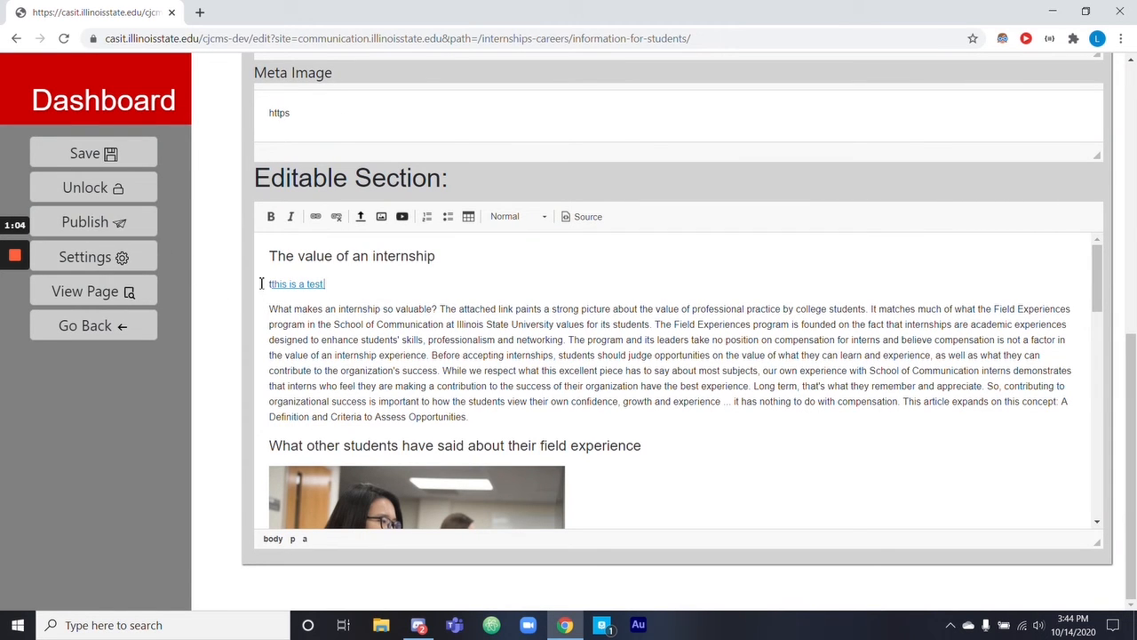
pyautogui.press('BackSpace')
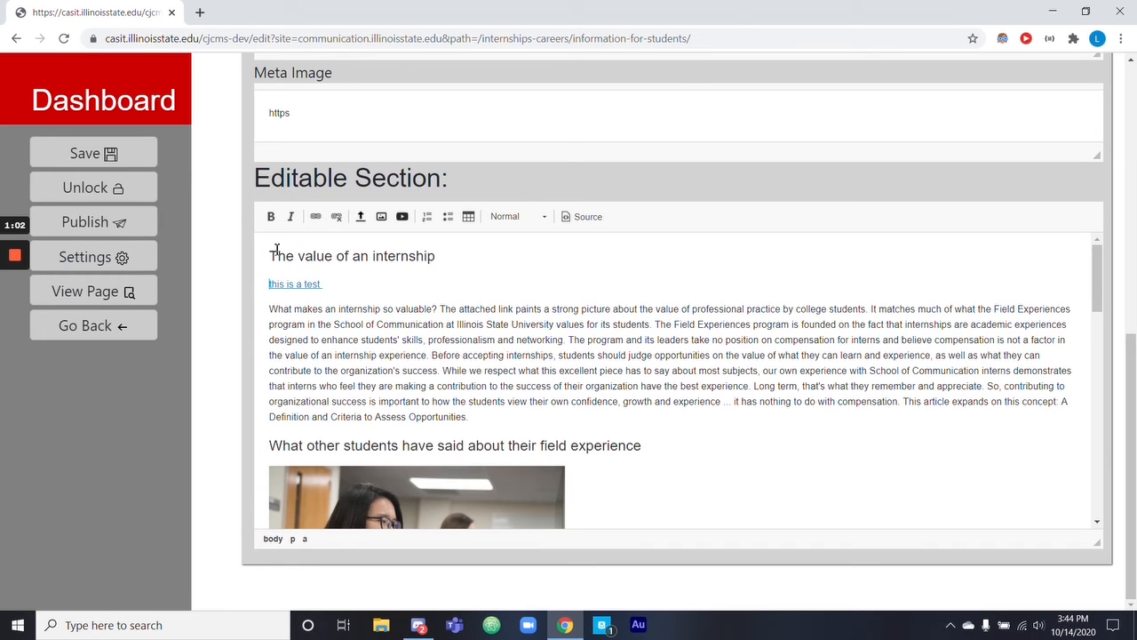
# View the media upload dialog and close it without choosing a file.
pyautogui.click(360, 221)
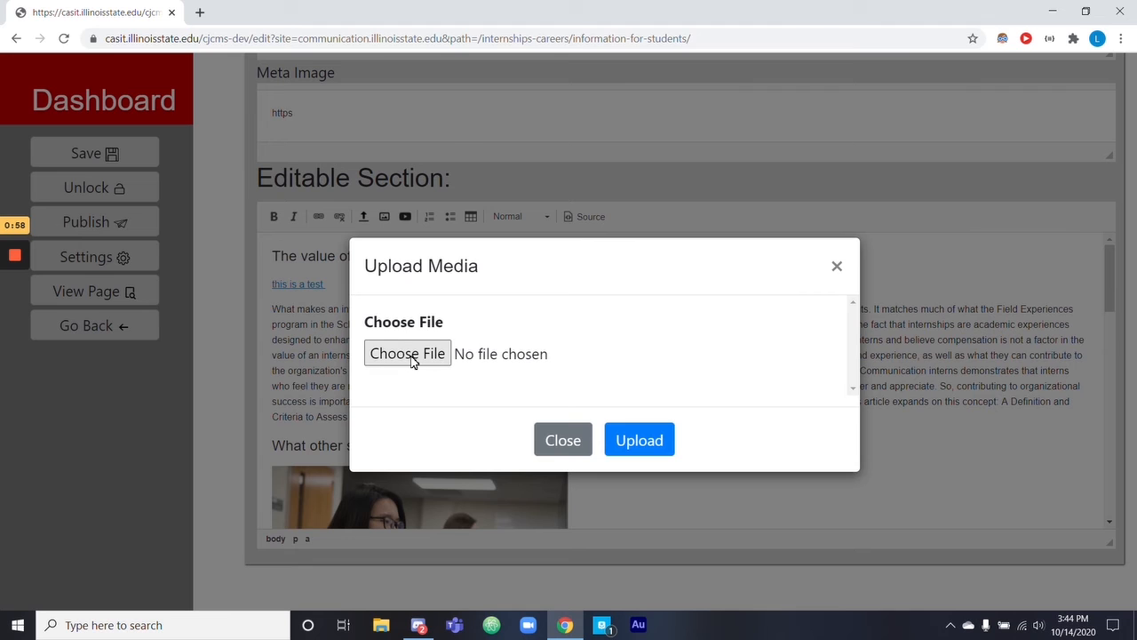
pyautogui.click(563, 441)
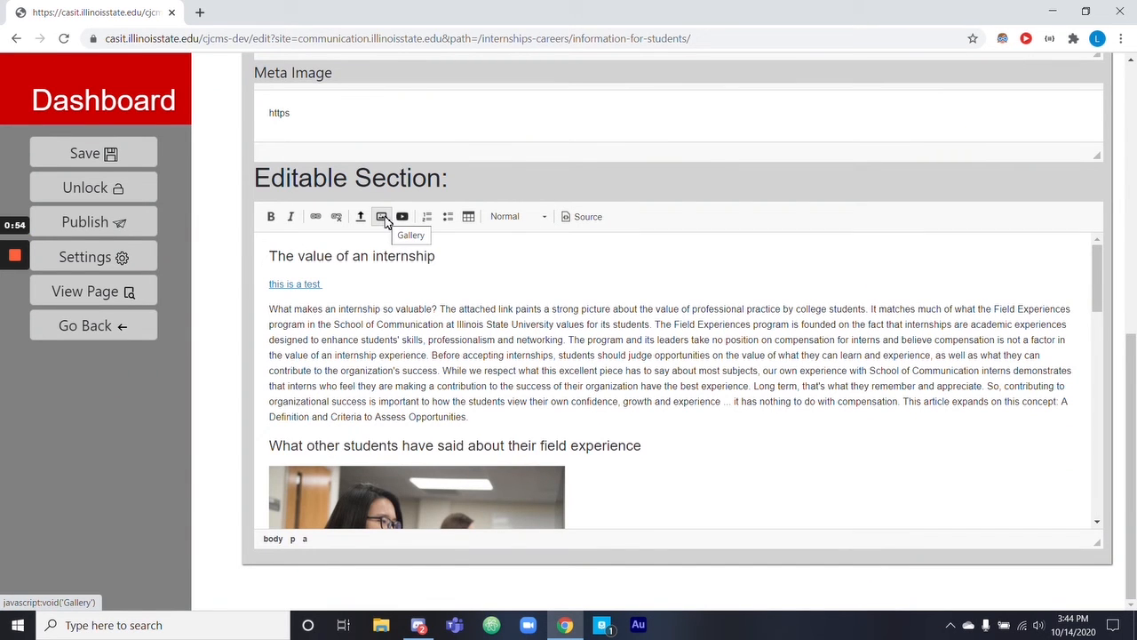
pyautogui.moveTo(13, 282)
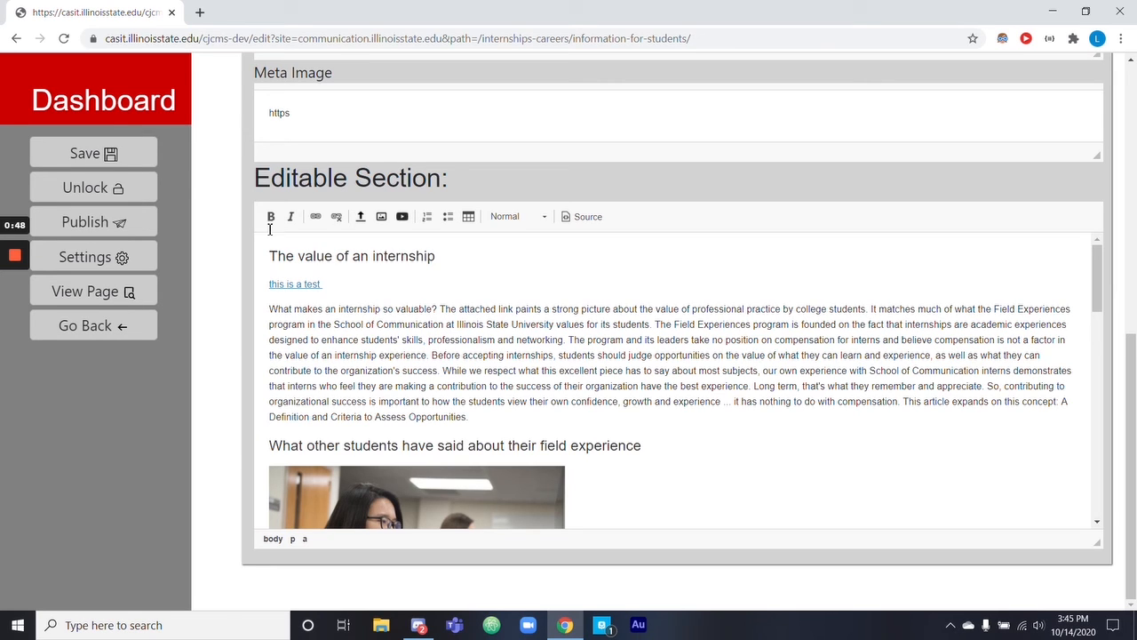
# Save and publish the edited page, and unlock it.
pyautogui.click(113, 152)
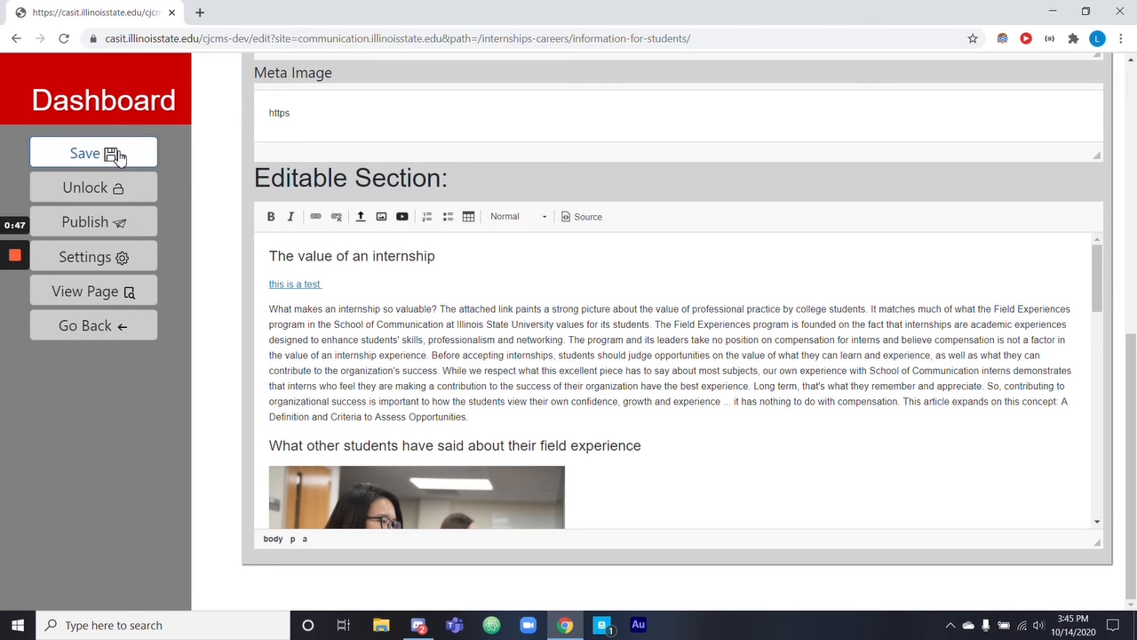
pyautogui.click(143, 227)
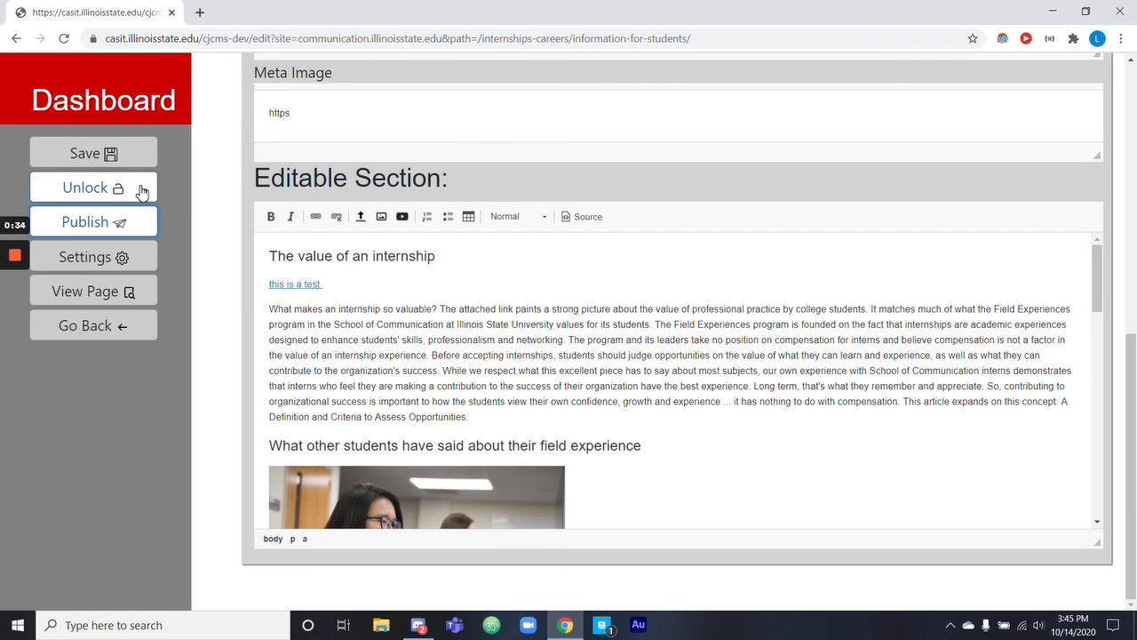
pyautogui.click(91, 190)
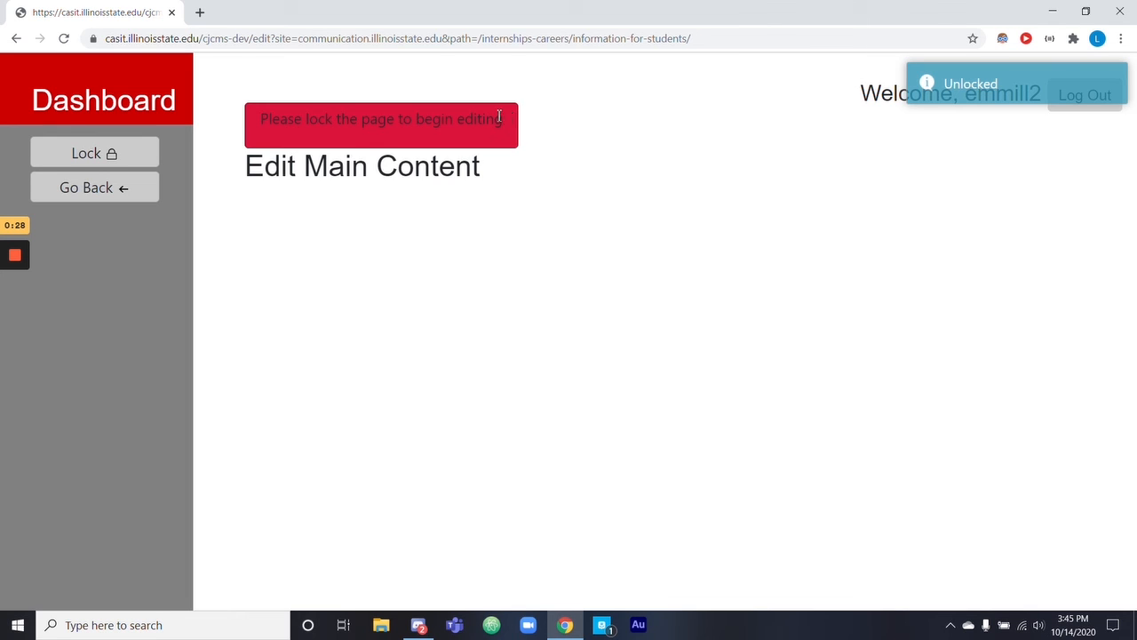
# Leave the editor, return to the public Information for Students page, and reload it to check the published link.
pyautogui.click(93, 191)
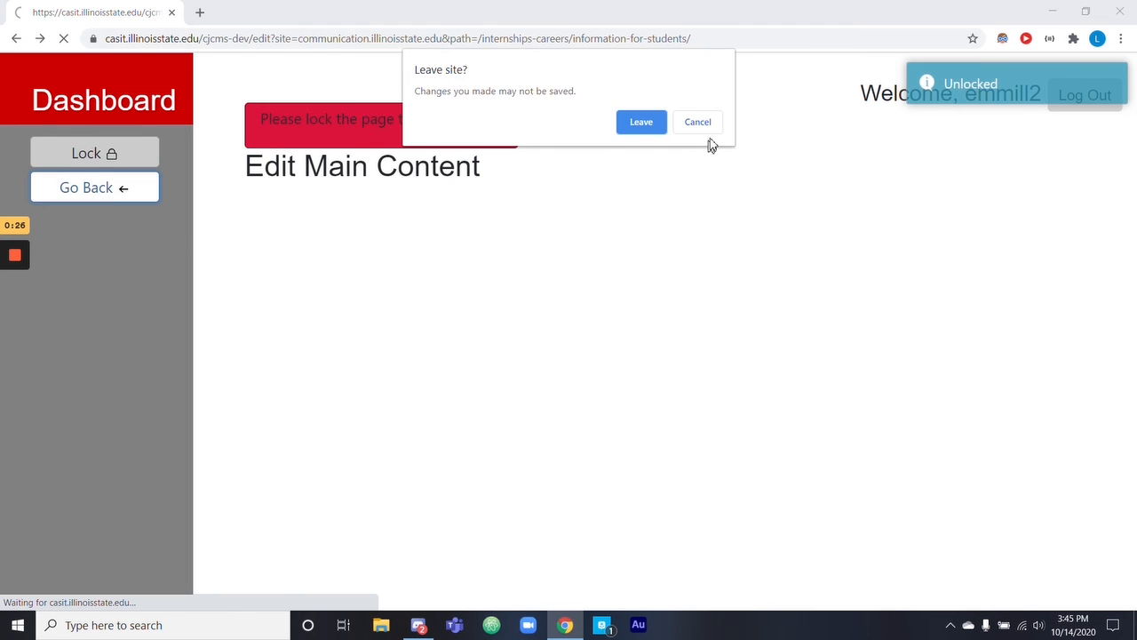
pyautogui.click(626, 126)
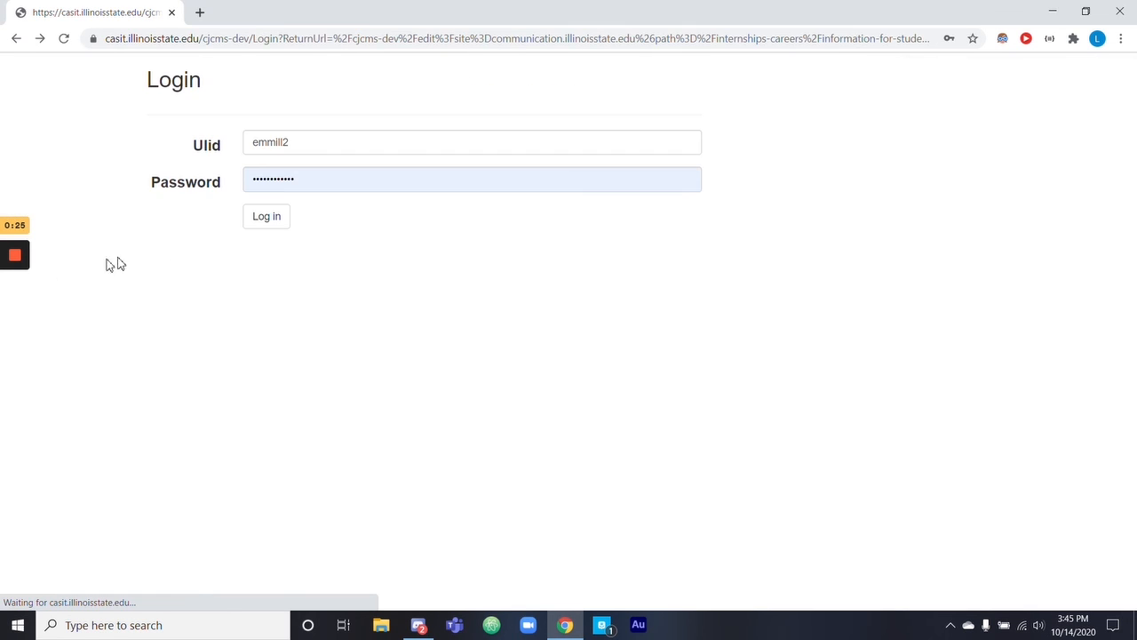
pyautogui.click(16, 41)
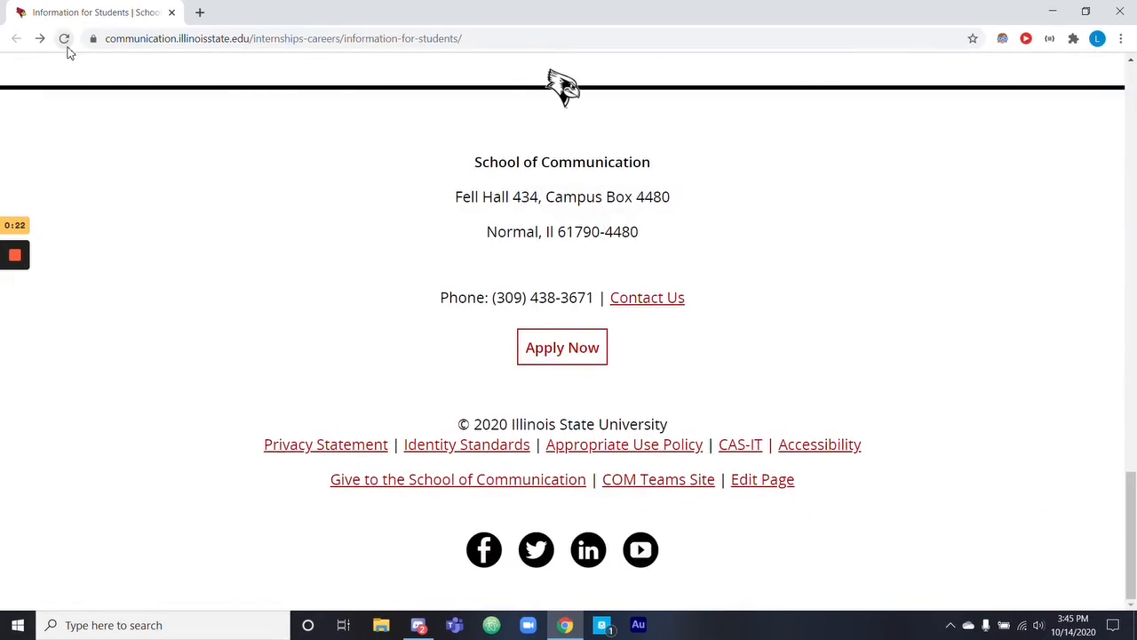
pyautogui.scroll(20, 381, 417)
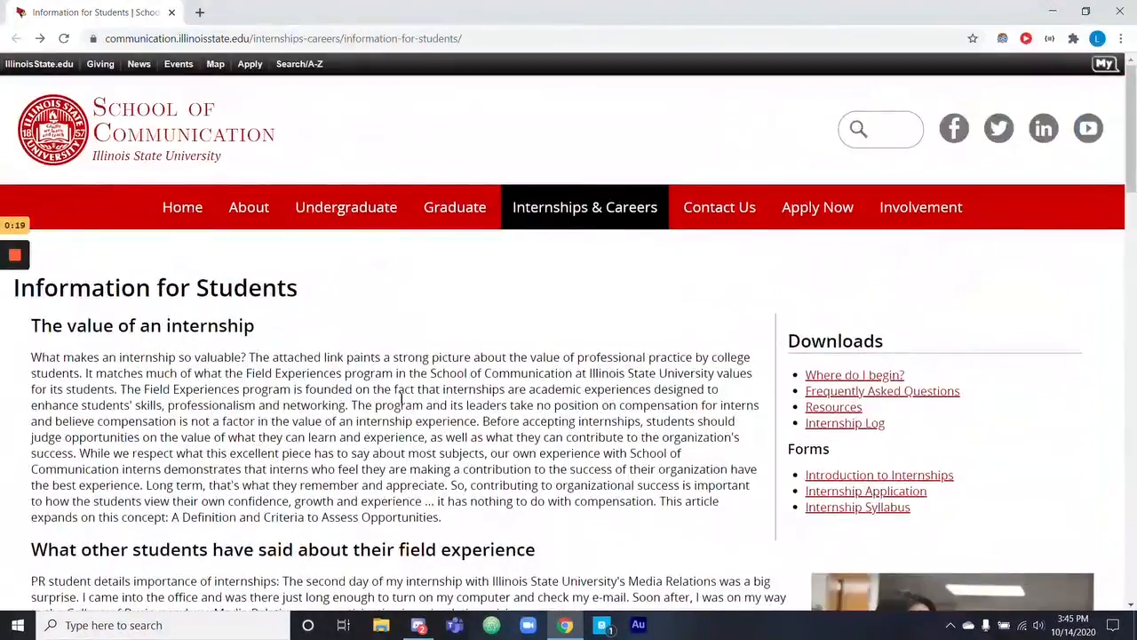
pyautogui.moveTo(15, 258)
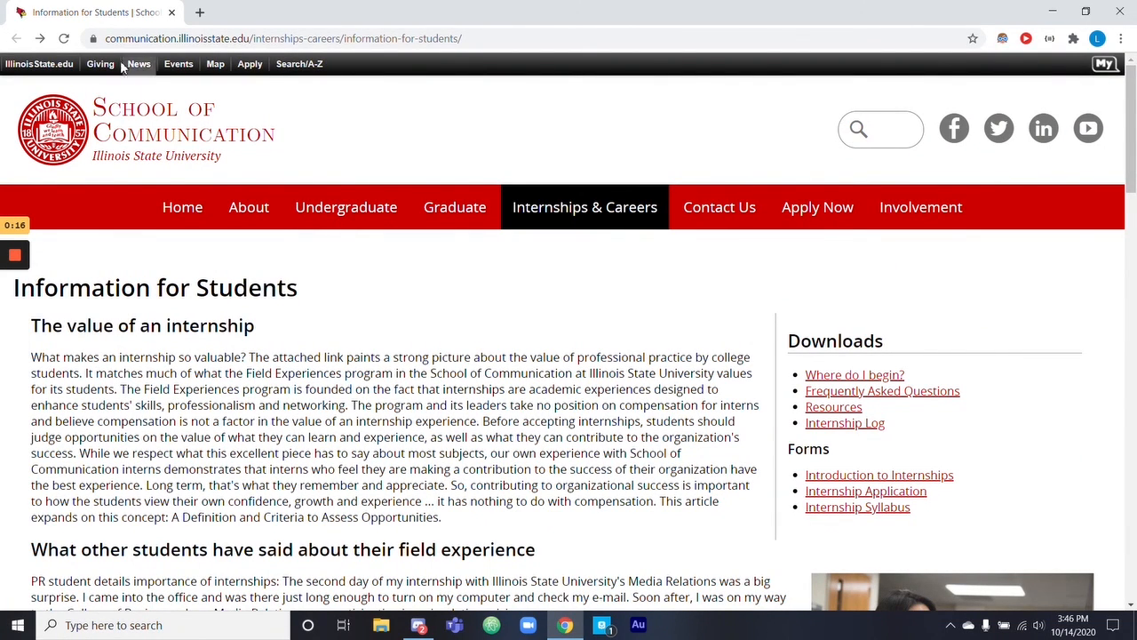
pyautogui.click(61, 39)
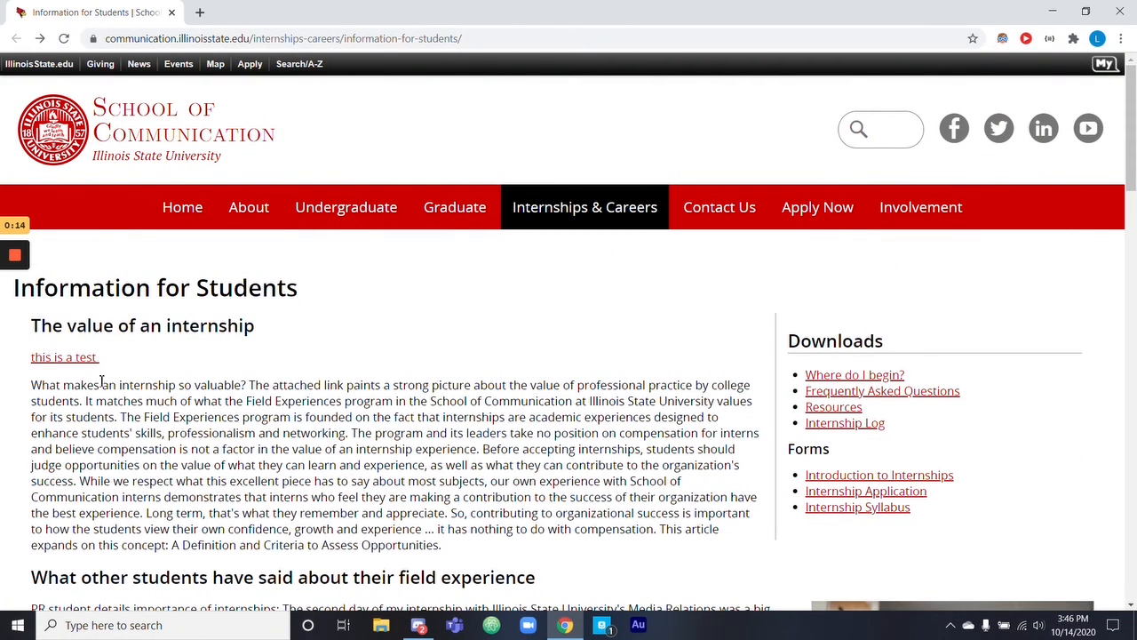